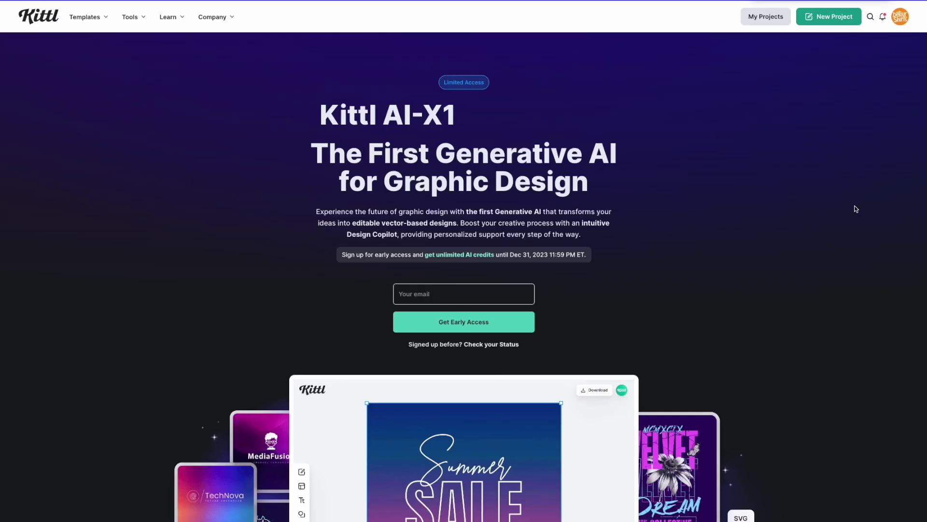
scroll(855, 209, down, 1)
scroll(855, 209, down, 5)
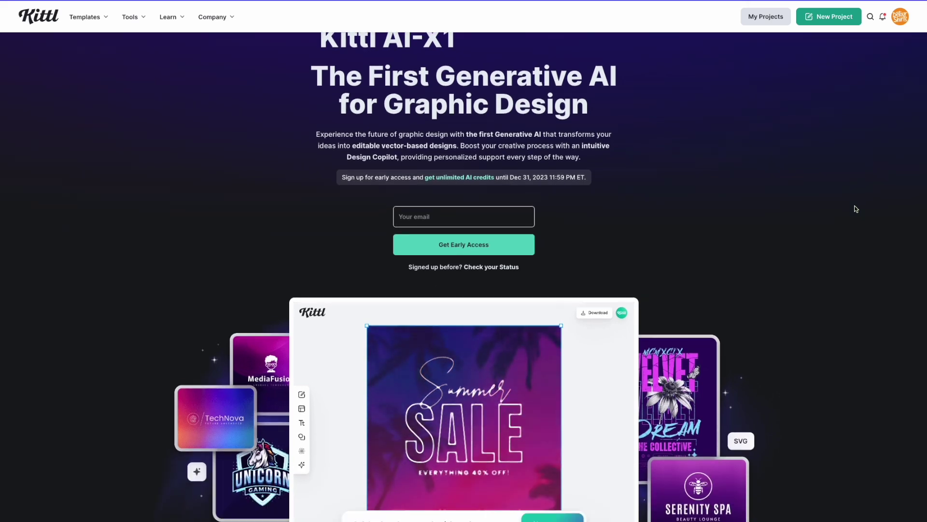
scroll(855, 208, down, 4)
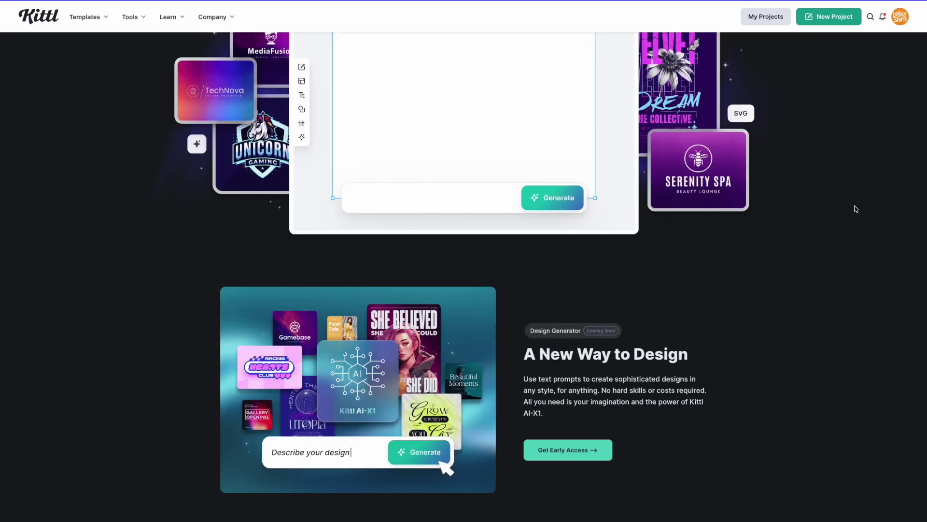
scroll(855, 209, down, 3)
scroll(855, 209, down, 3)
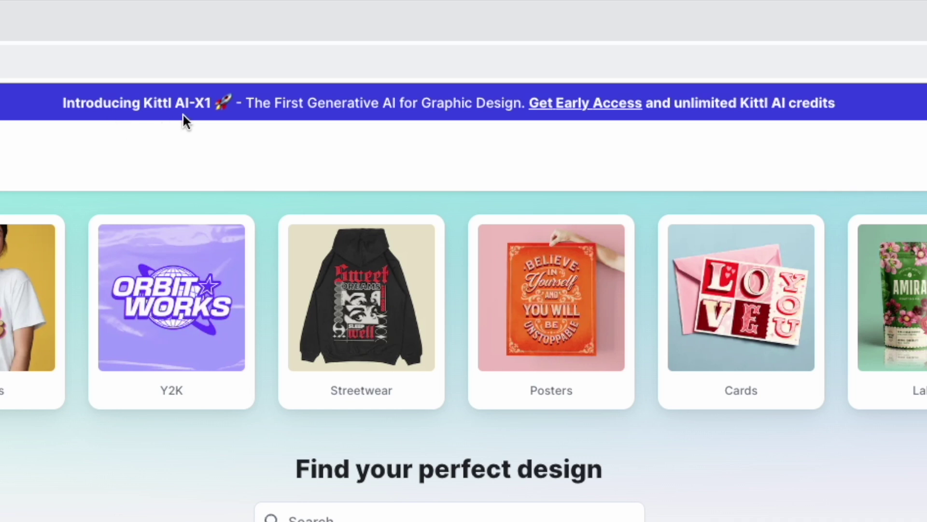
Open the 'Introducing Kittl AI-X1' announcement page from the top banner link.
click(340, 104)
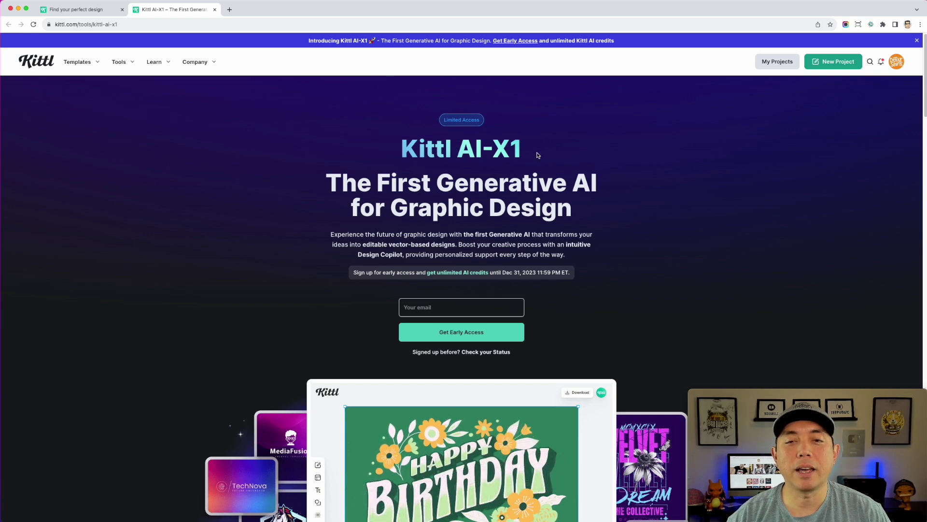
scroll(634, 197, down, 2)
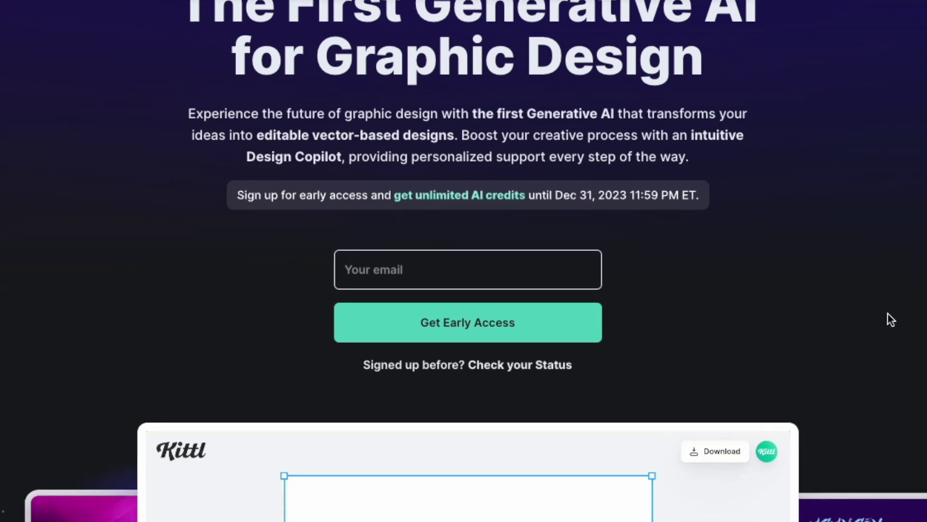
scroll(888, 313, down, 5)
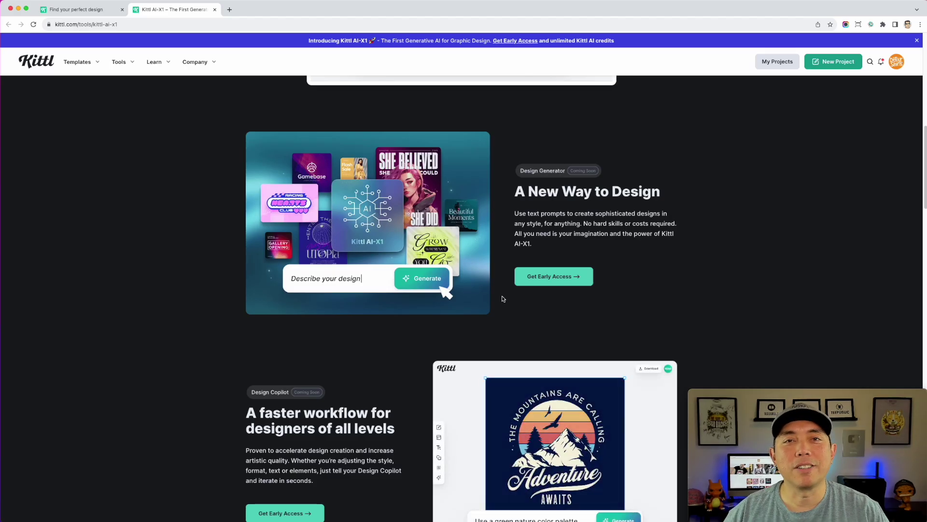
scroll(587, 283, down, 2)
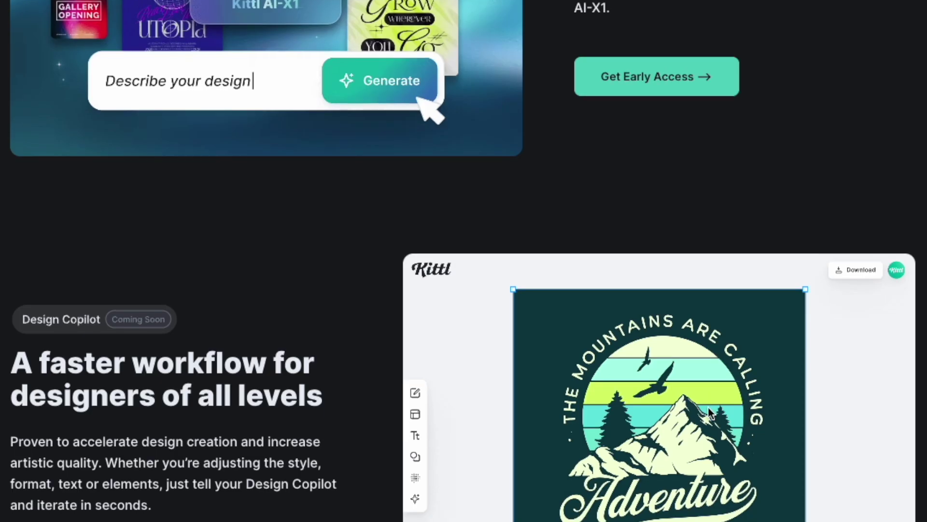
scroll(709, 411, down, 2)
scroll(709, 411, down, 1)
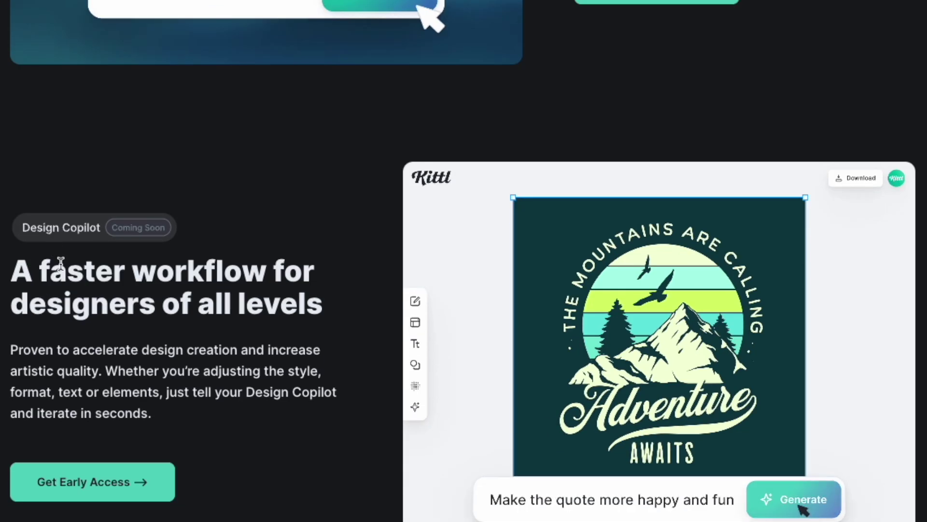
scroll(61, 264, down, 2)
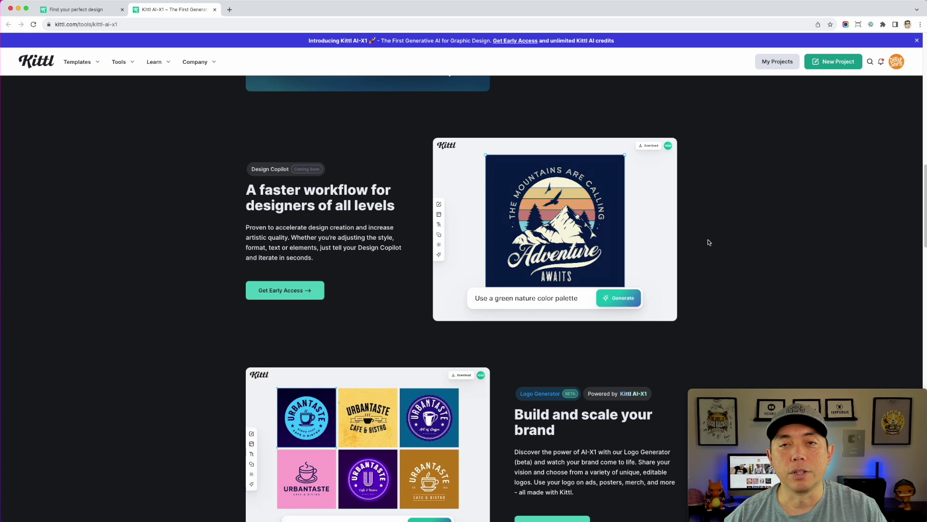
scroll(727, 290, down, 5)
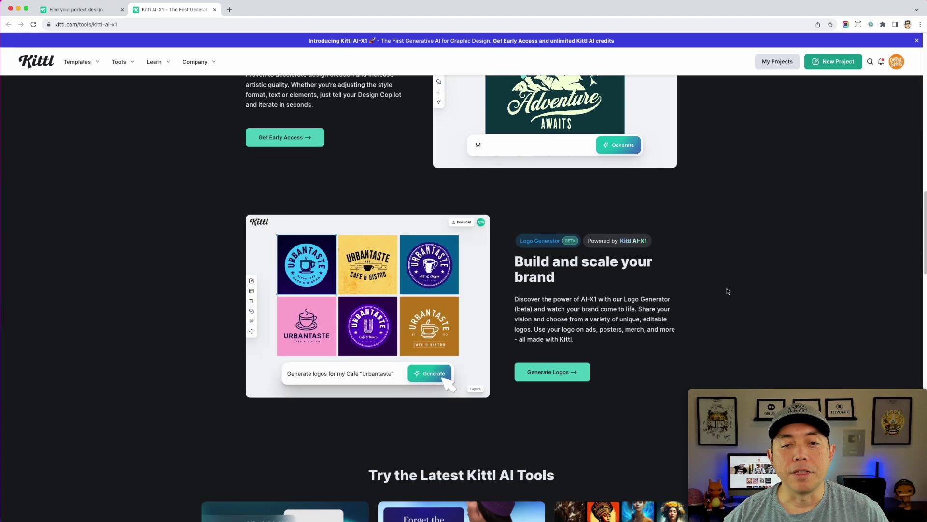
scroll(727, 291, down, 1)
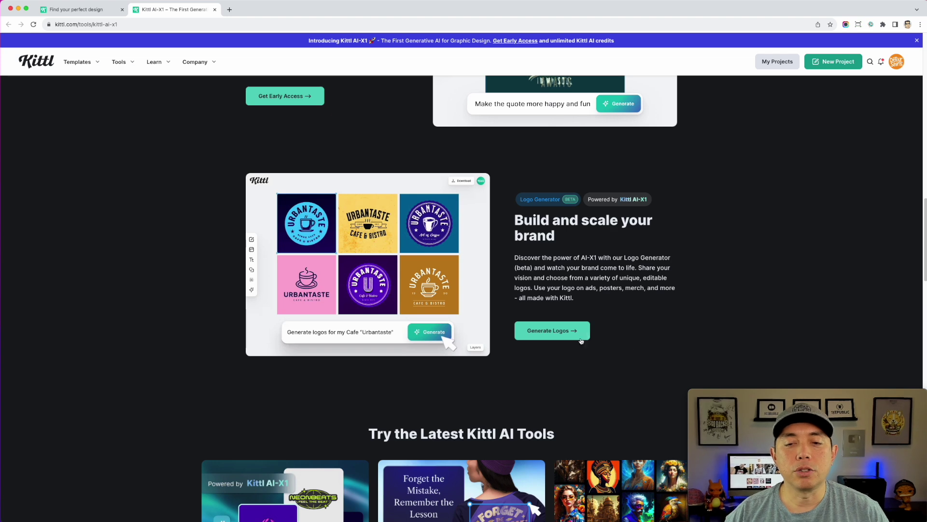
Start a blank design in the Logo Generator (Beta) tab, filled with the Urbantaste sample prompt.
click(566, 332)
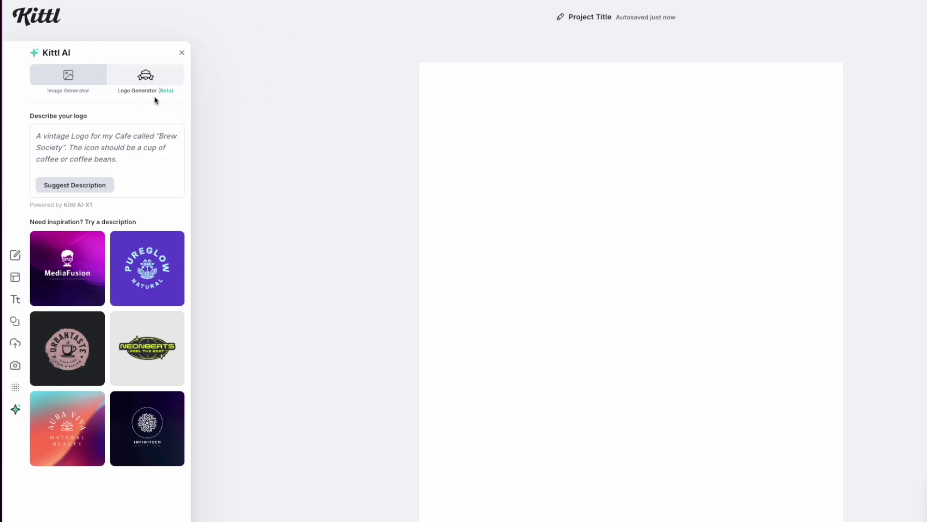
click(14, 410)
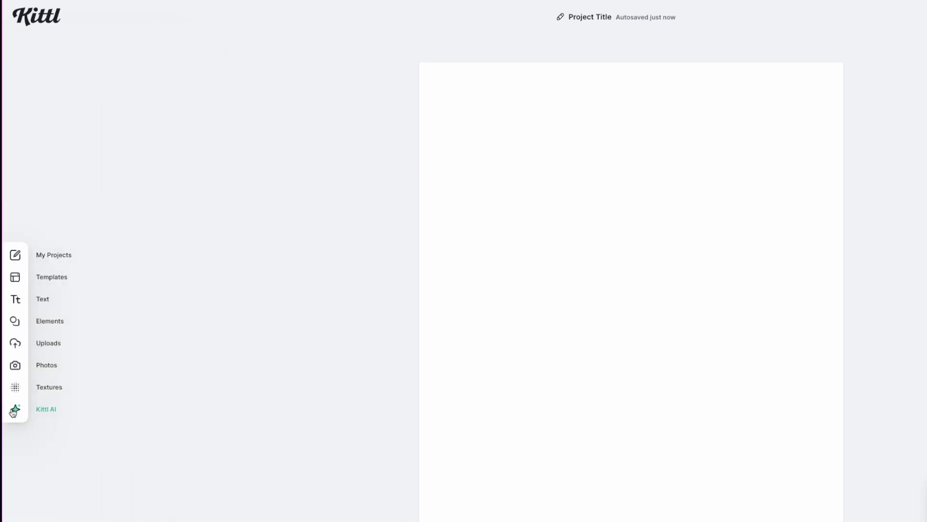
click(13, 410)
click(68, 80)
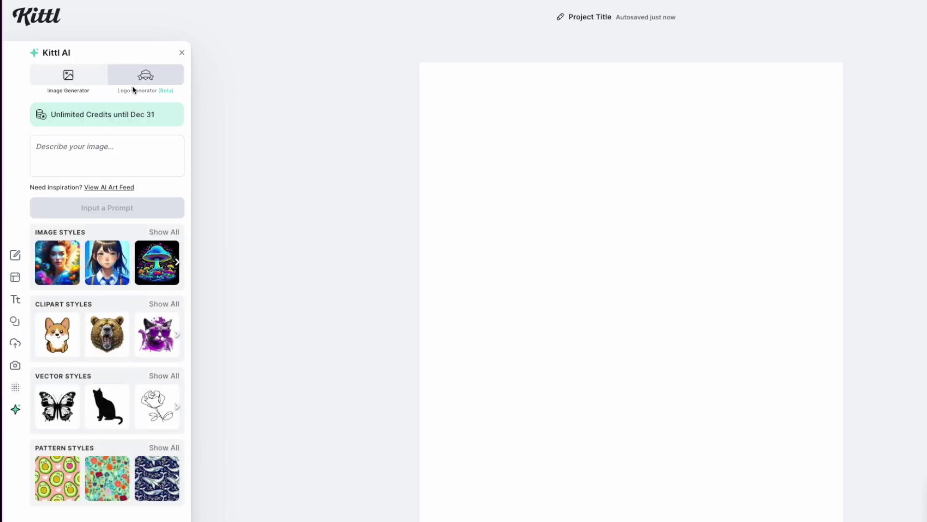
click(156, 85)
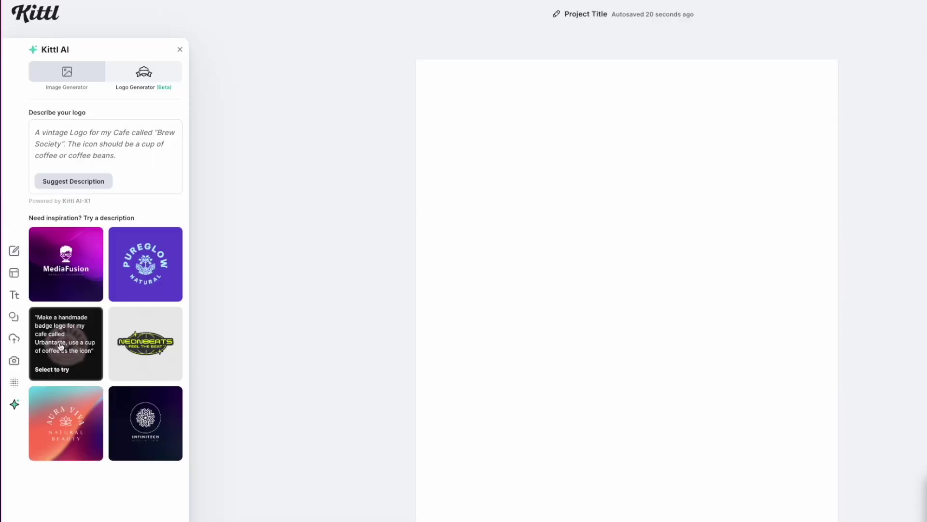
click(61, 346)
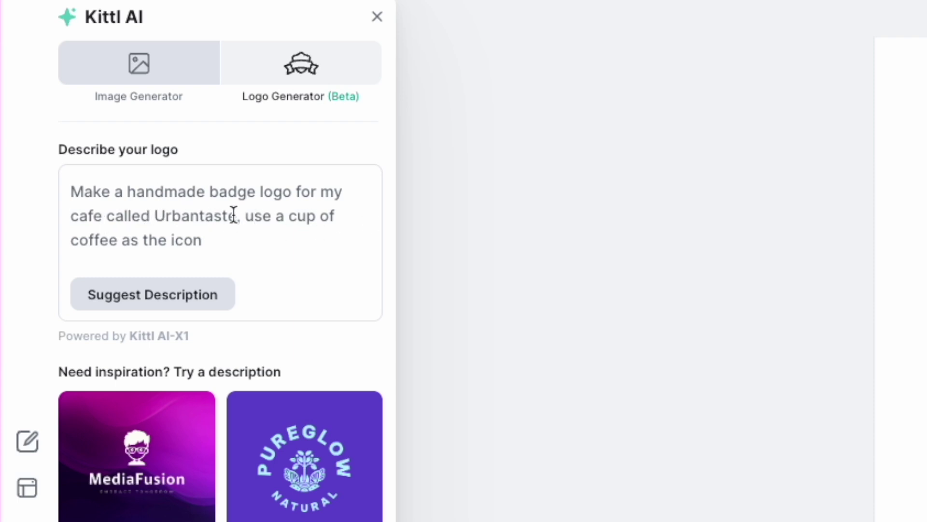
Replace the cafe name 'Urbantaste' with 'Busy Mom' in the logo description.
drag(237, 215, 156, 215)
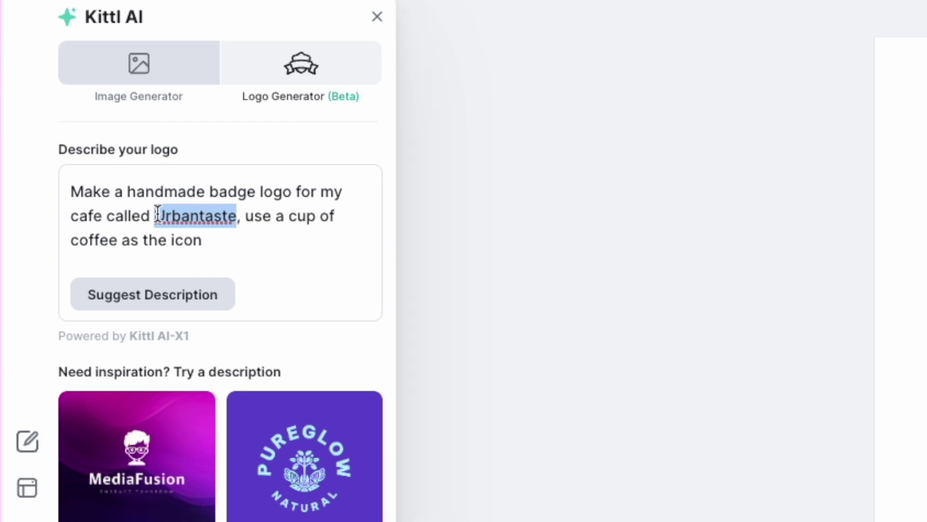
text(Wa)
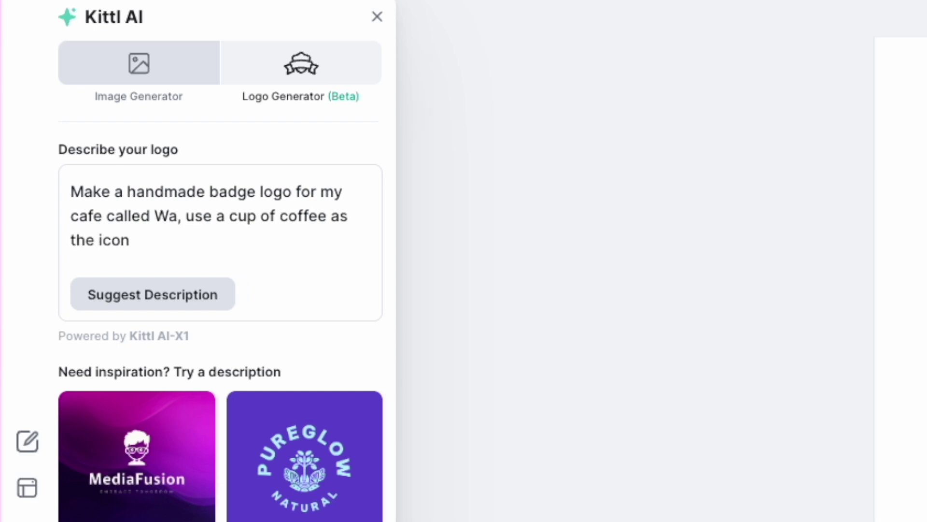
key(BackSpace)
key(BackSpace)
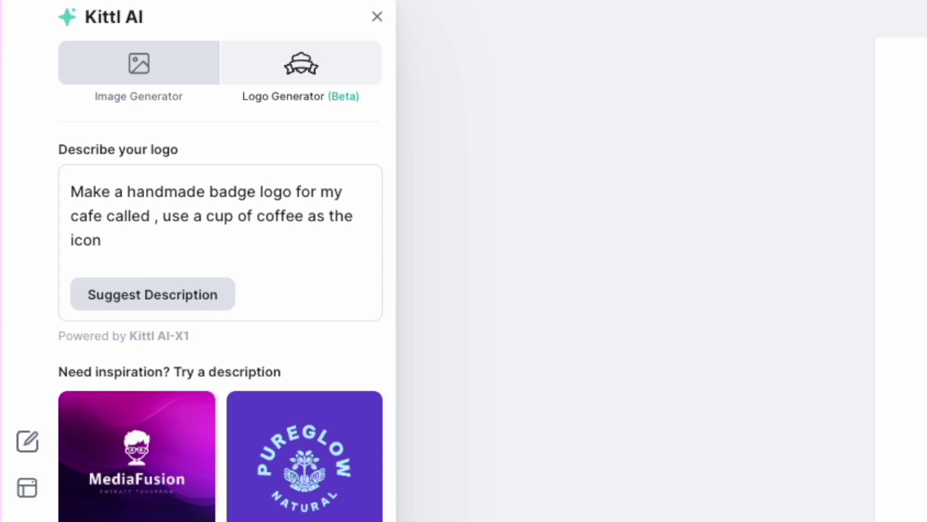
text(Bus)
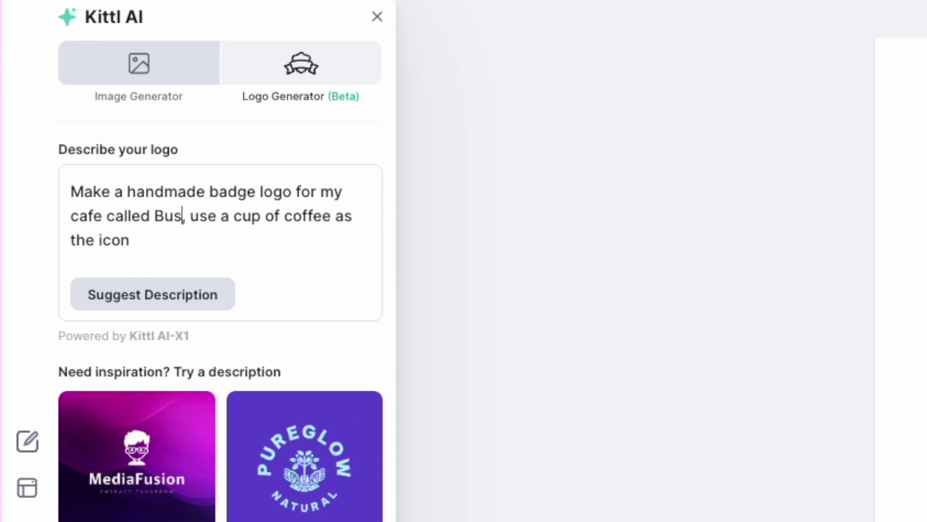
text(sy)
key(BackSpace)
key(BackSpace)
text(y)
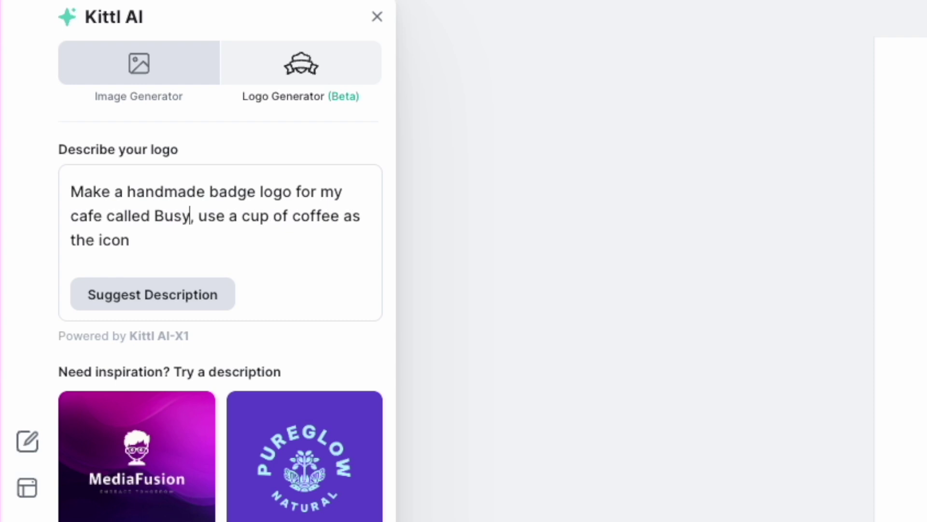
text( Mom)
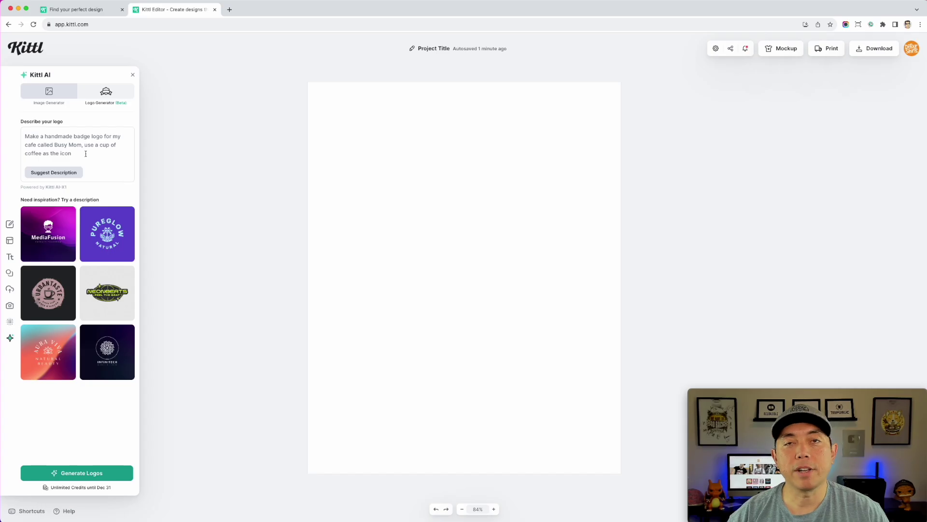
Generate four Busy Mom logos and open the round Cup of Comfort badge as a new project.
click(85, 475)
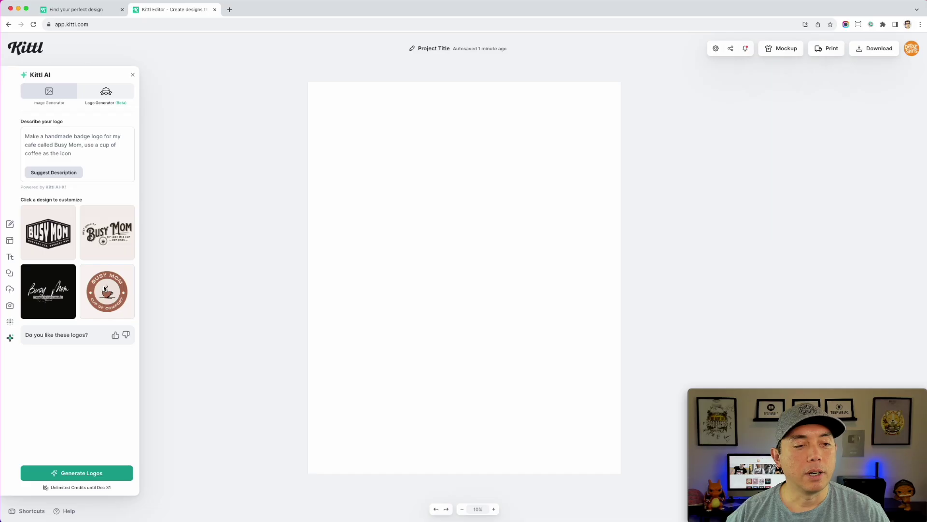
click(258, 275)
click(492, 296)
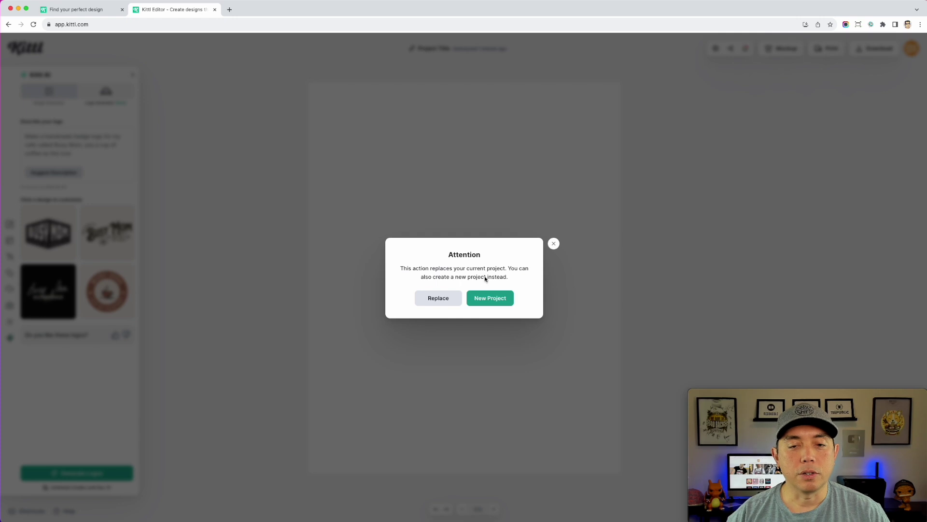
click(455, 301)
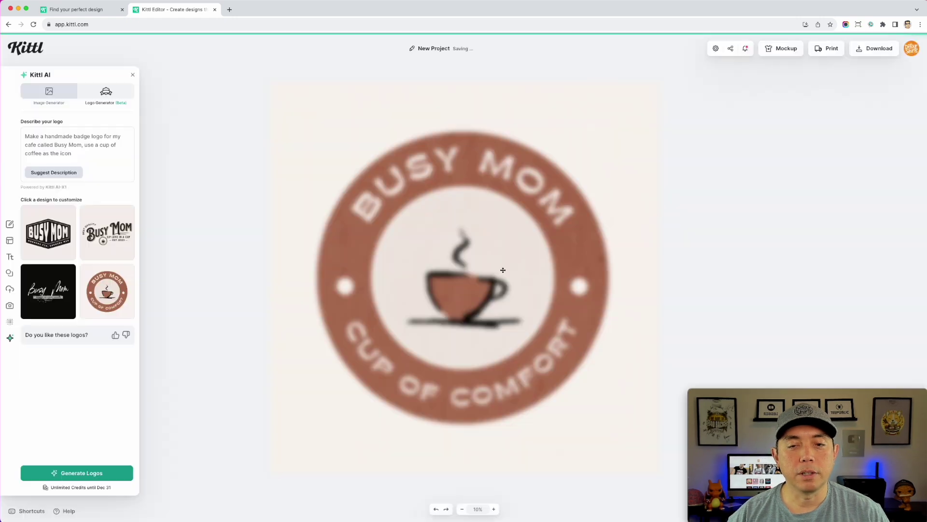
Change the curved BUSY MOM title to the BUNGEE font and make it larger.
double_click(497, 167)
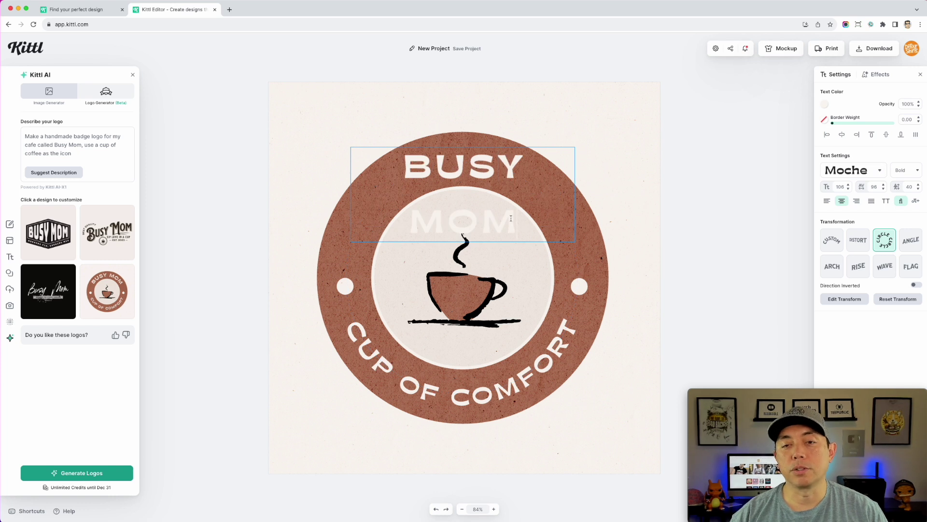
drag(511, 217, 360, 144)
click(844, 169)
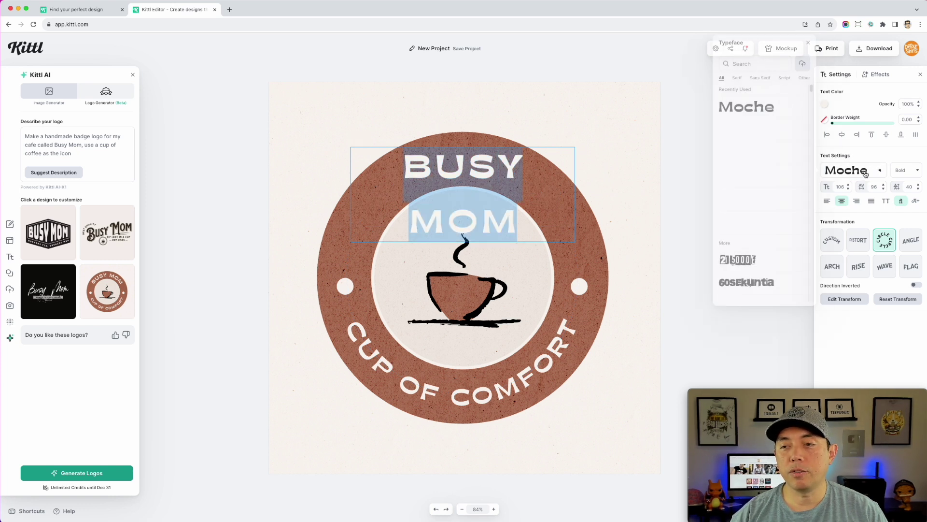
click(765, 200)
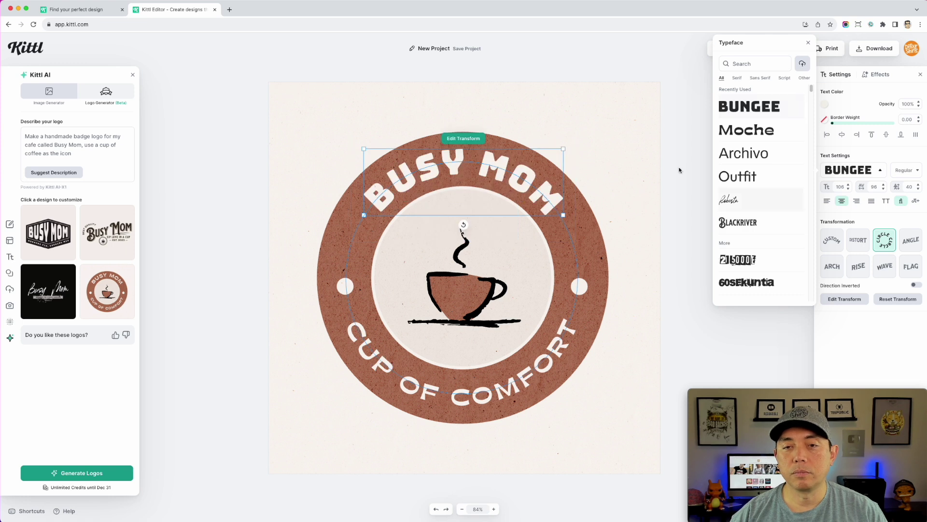
click(849, 185)
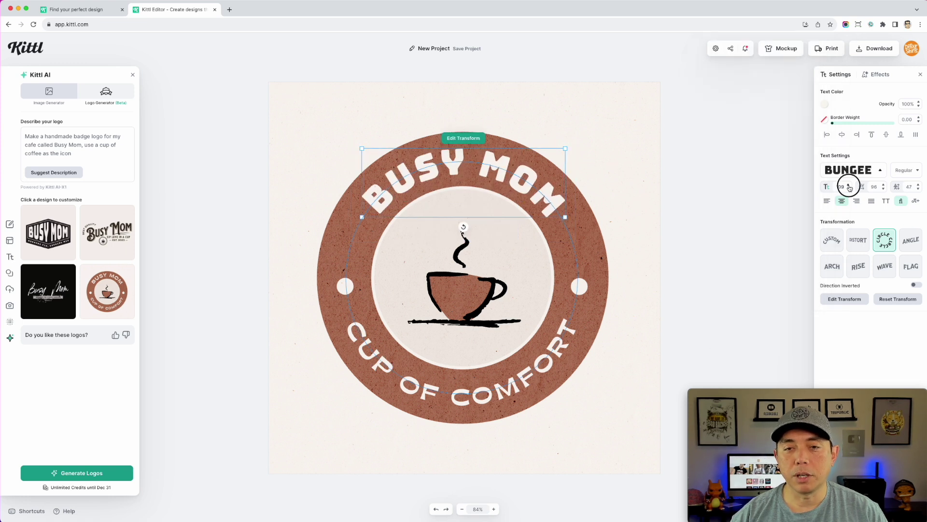
click(850, 185)
click(849, 186)
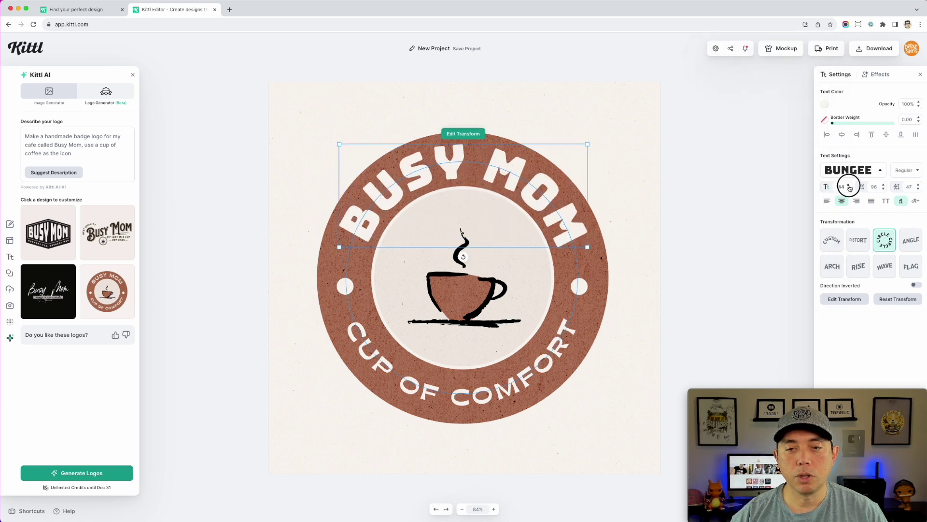
click(849, 186)
click(849, 188)
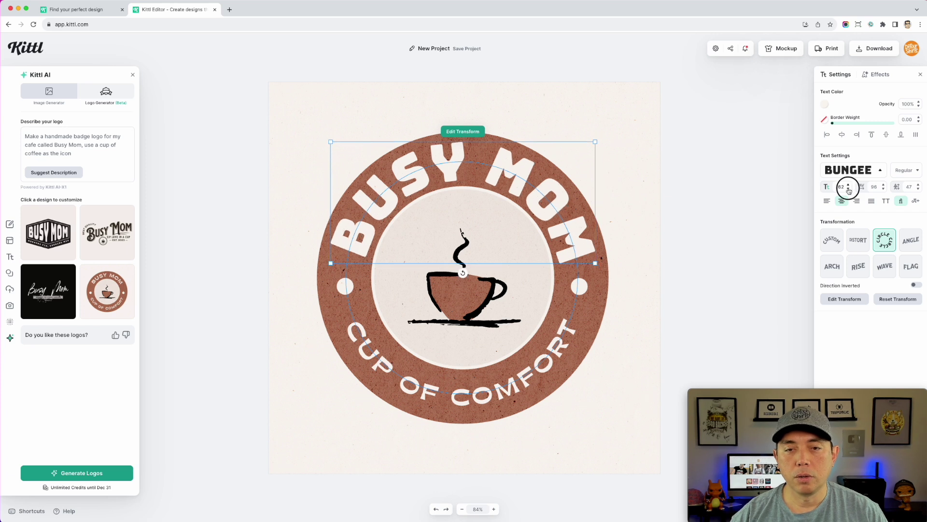
Move the sketched coffee cup up onto the centre guide.
click(485, 301)
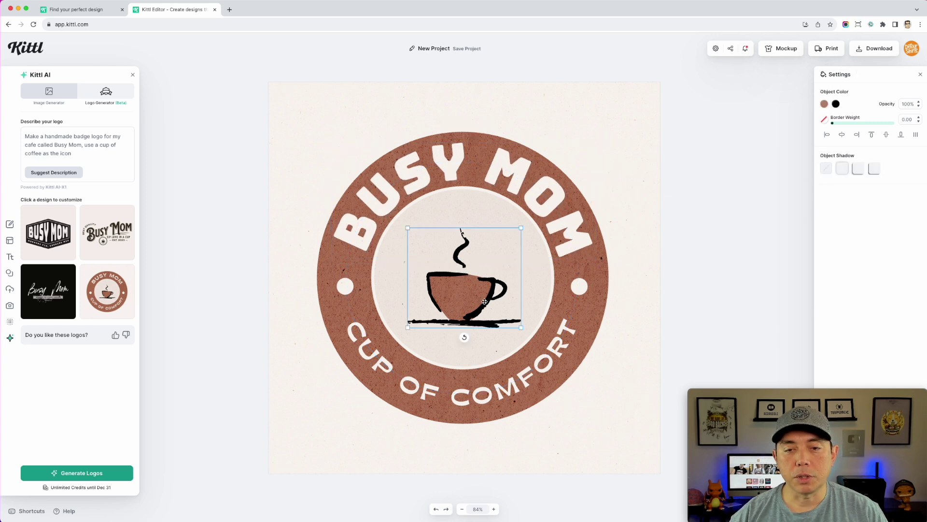
drag(484, 302, 484, 296)
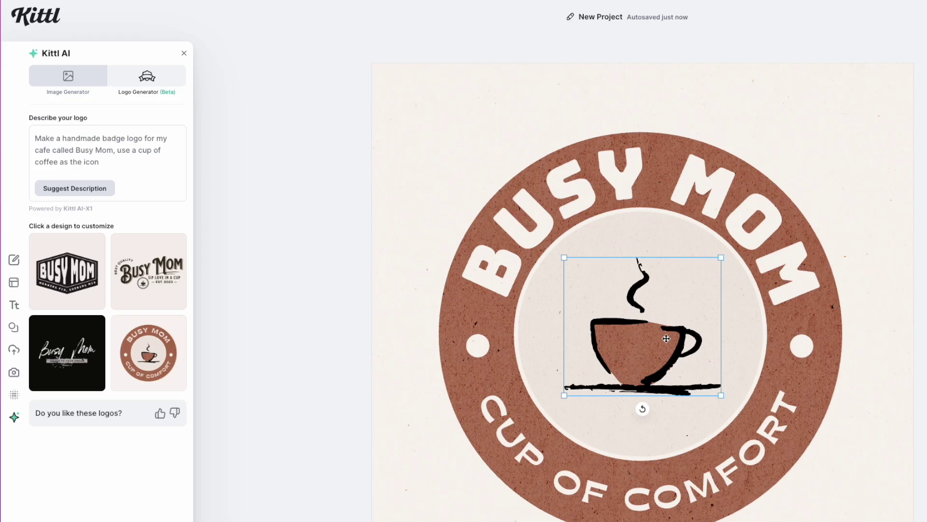
drag(480, 280, 480, 273)
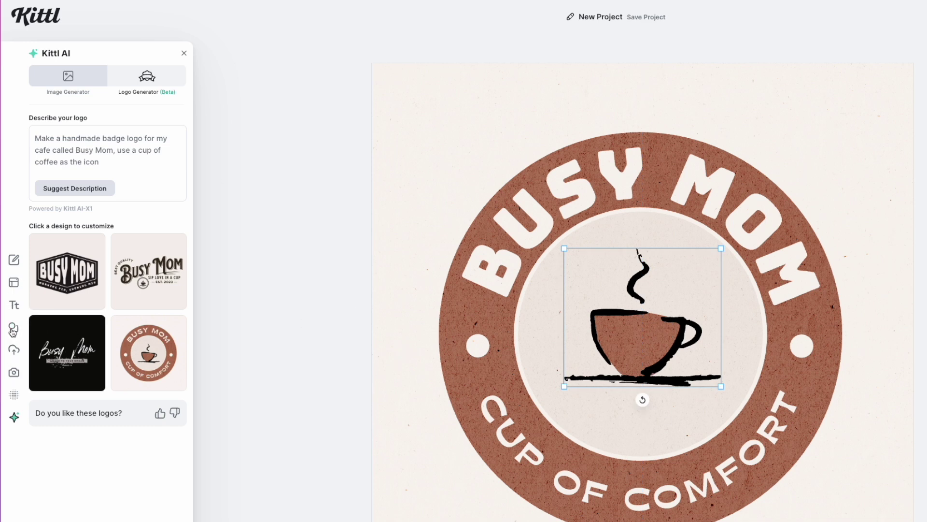
Search the Elements library for 'coffee' and add the red teacup to the badge.
click(13, 327)
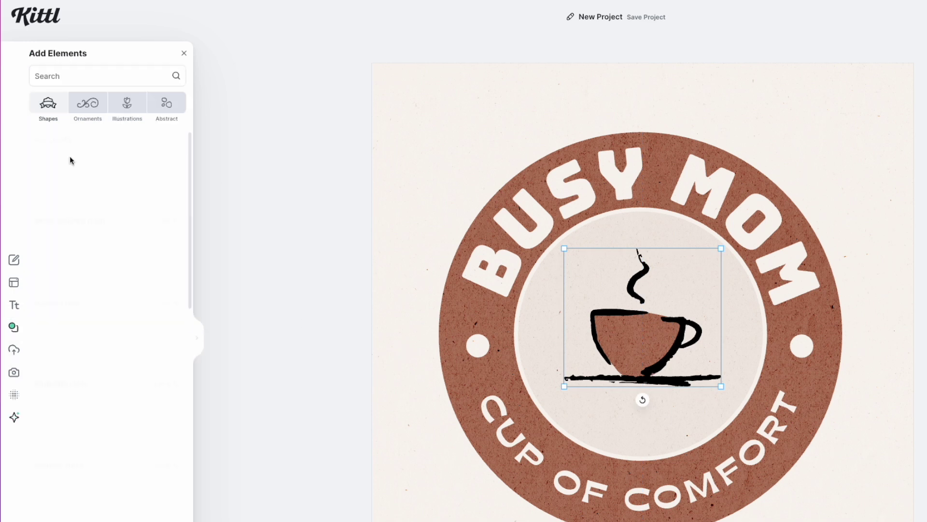
click(78, 76)
text(co)
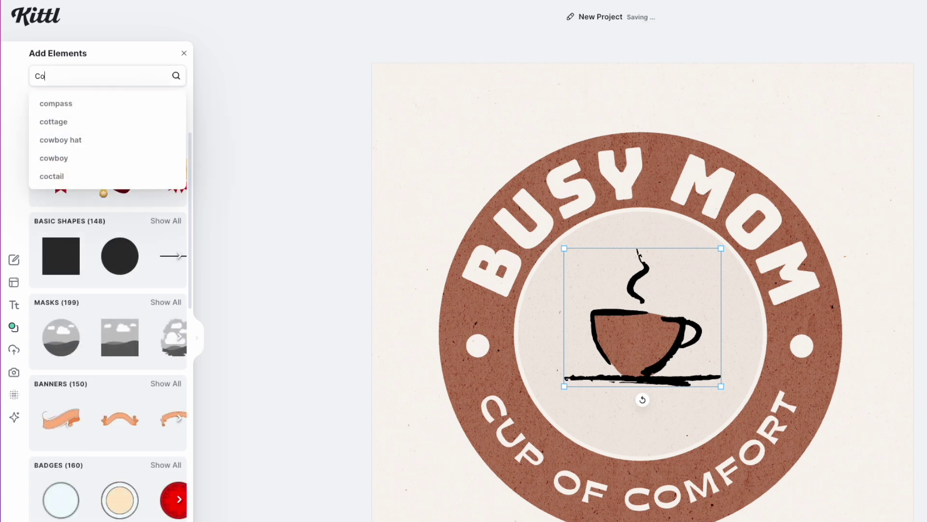
text(ffee)
key(Return)
scroll(109, 337, down, 2)
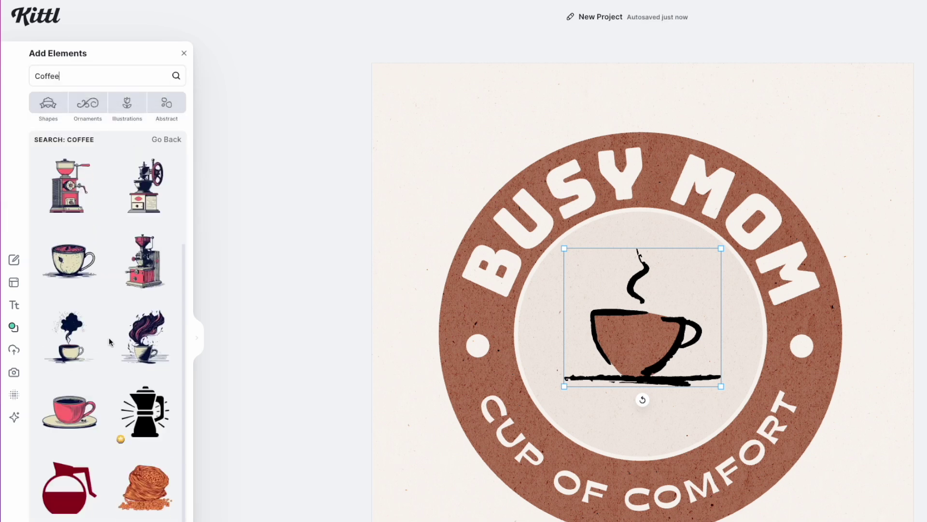
scroll(108, 337, down, 1)
click(65, 361)
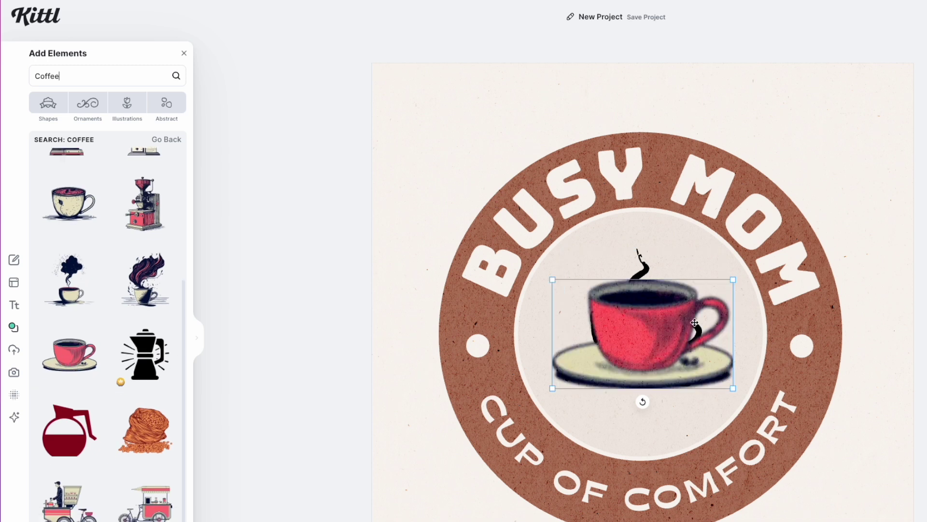
Enlarge the red teacup over the centre circle, then start editing the CUP OF COMFORT text.
drag(667, 329, 641, 278)
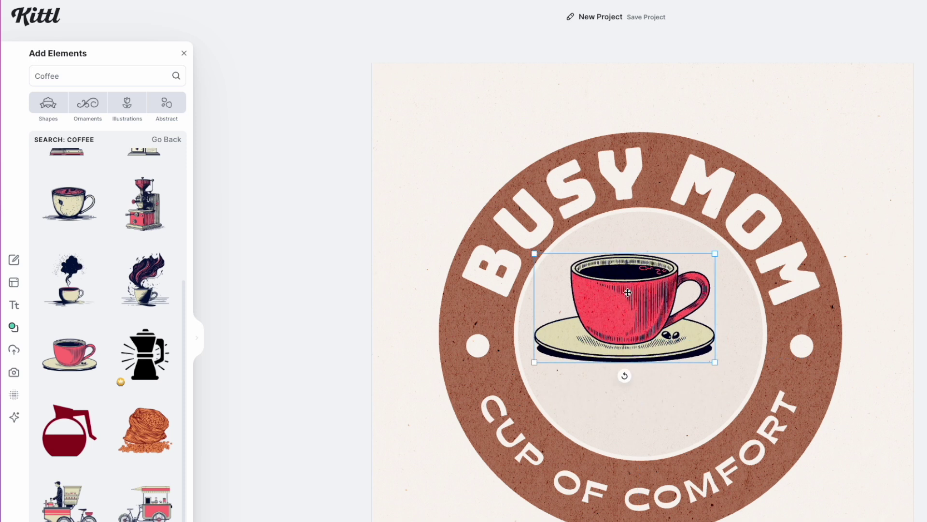
drag(713, 366, 759, 394)
drag(705, 339, 680, 347)
click(590, 479)
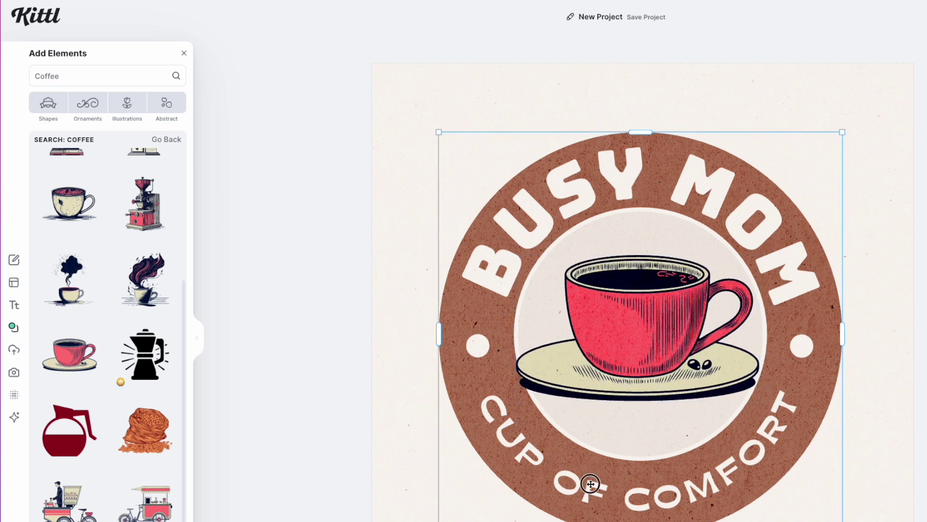
double_click(589, 483)
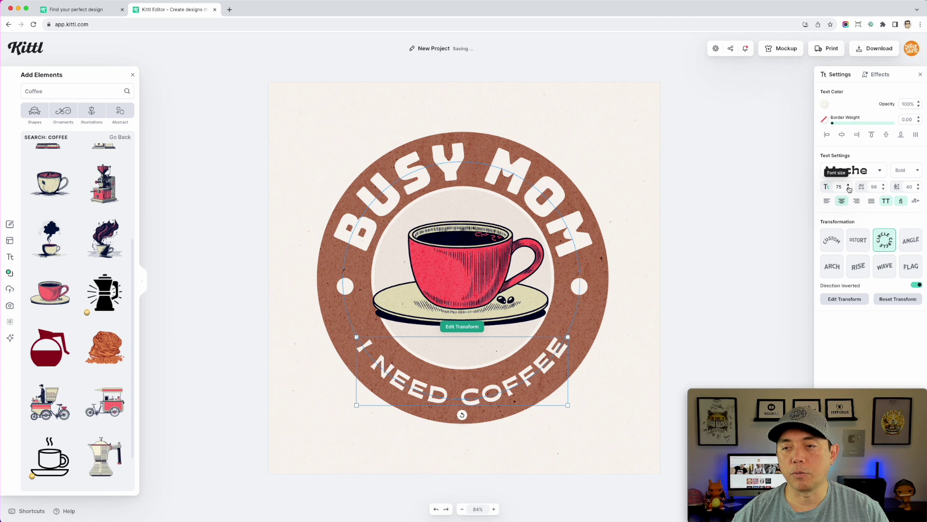
Raise the curved I NEED COFFEE text to about size 103.
click(848, 185)
click(848, 185)
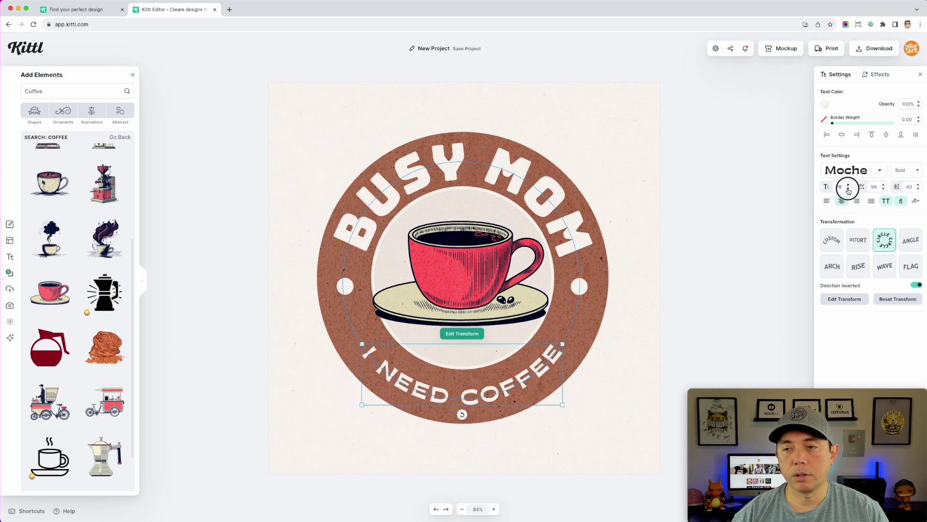
click(848, 187)
click(849, 185)
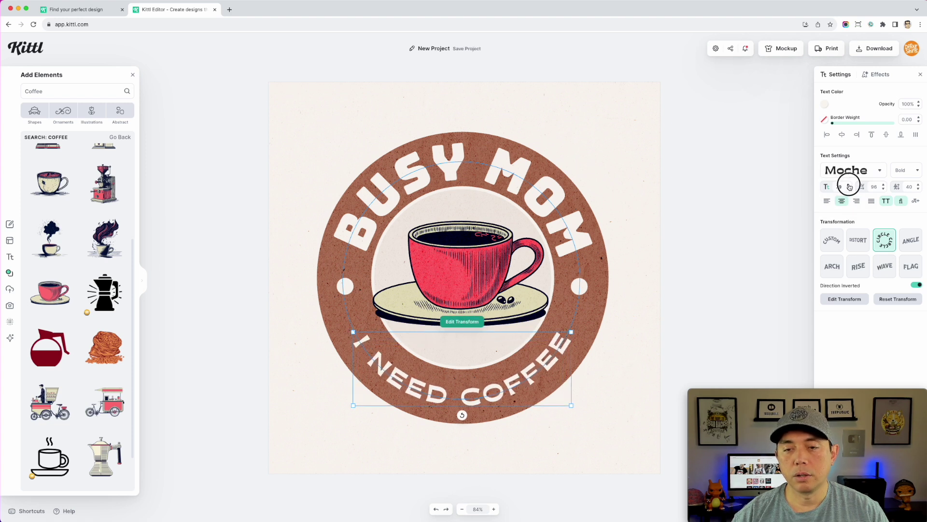
click(848, 184)
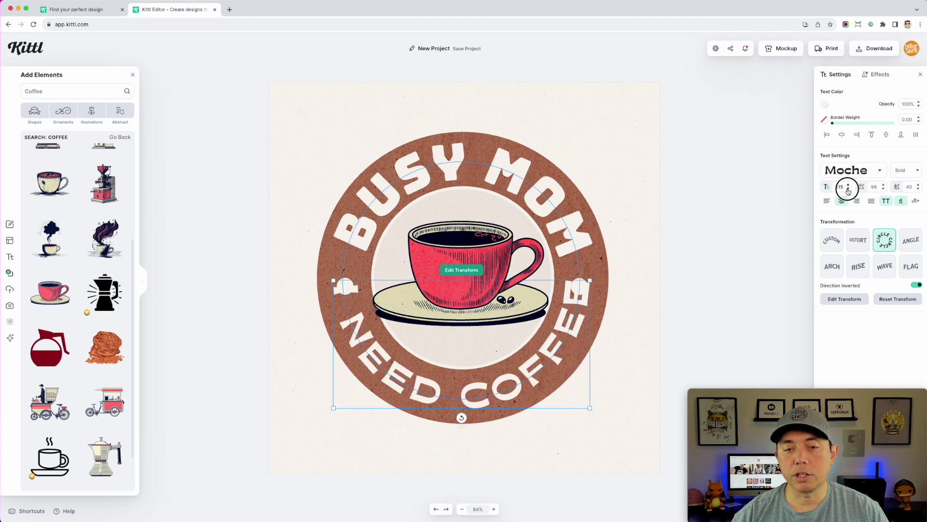
click(848, 186)
click(848, 185)
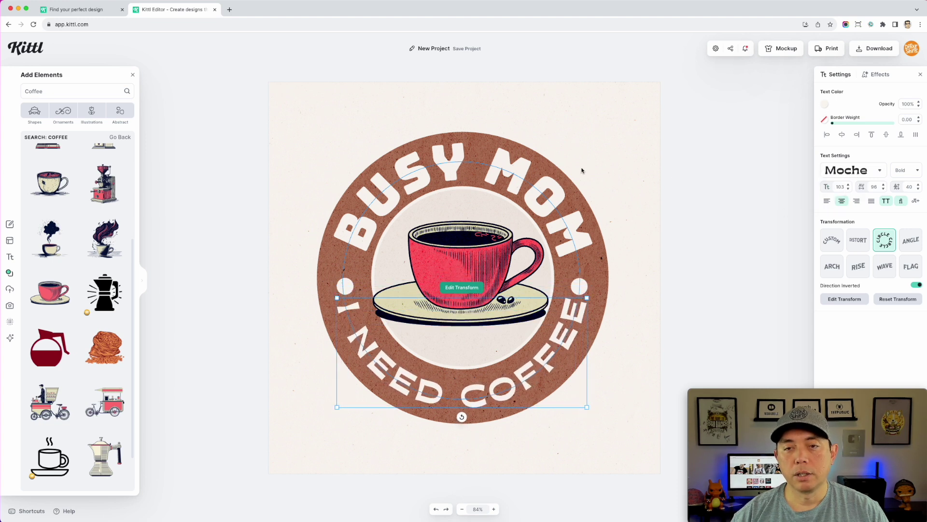
click(558, 166)
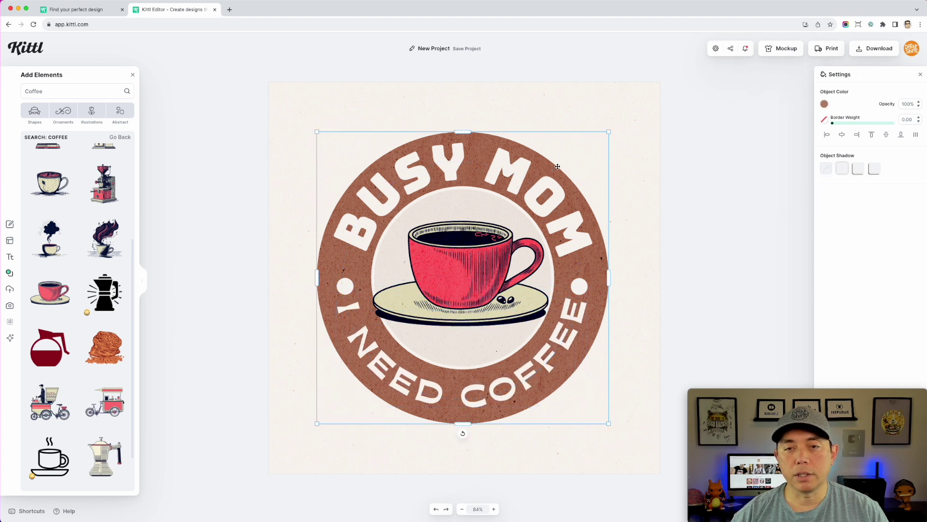
Recolour the brown badge ring with the dark navy document swatch.
click(824, 106)
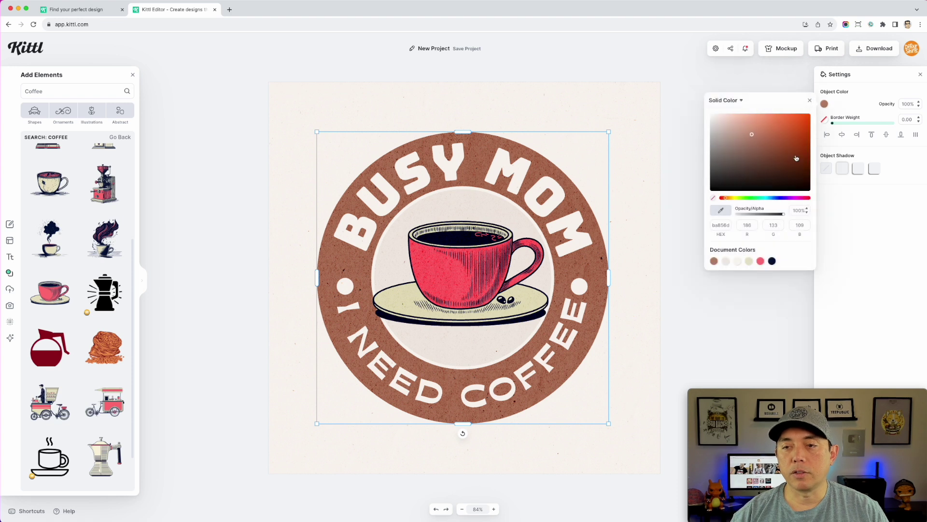
click(774, 262)
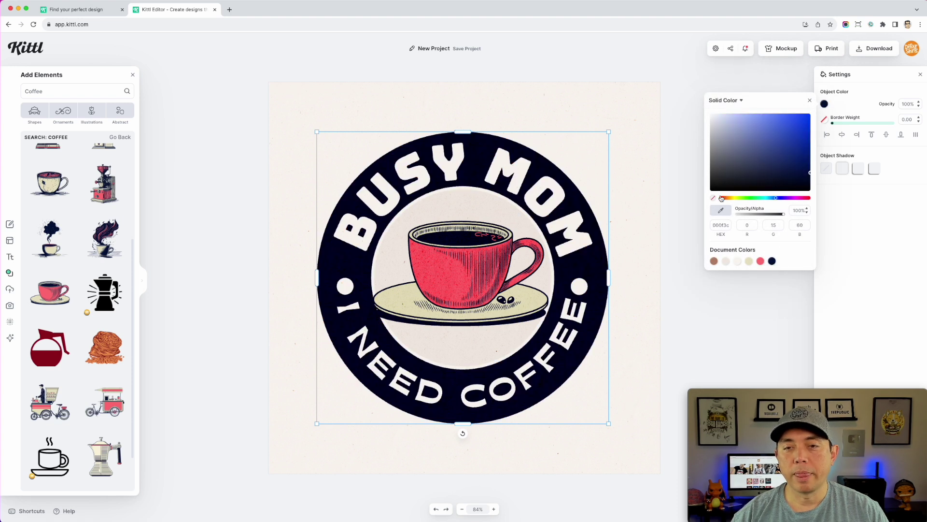
click(602, 82)
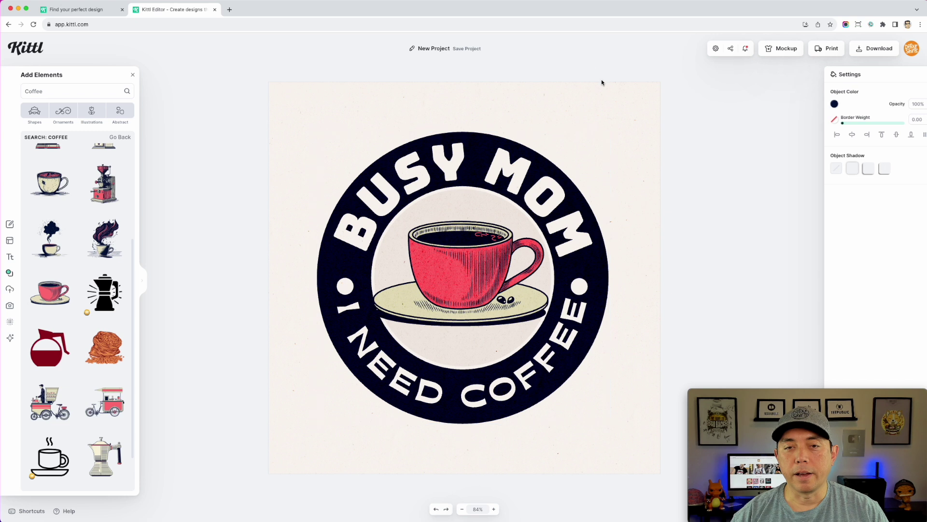
Darken the coffee cup's red to a deeper shade.
click(463, 268)
click(837, 106)
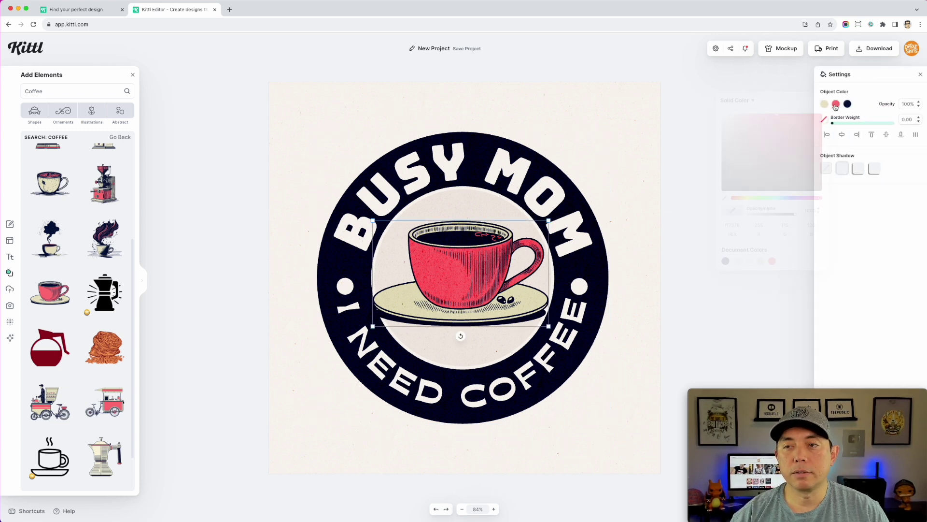
drag(791, 152, 781, 132)
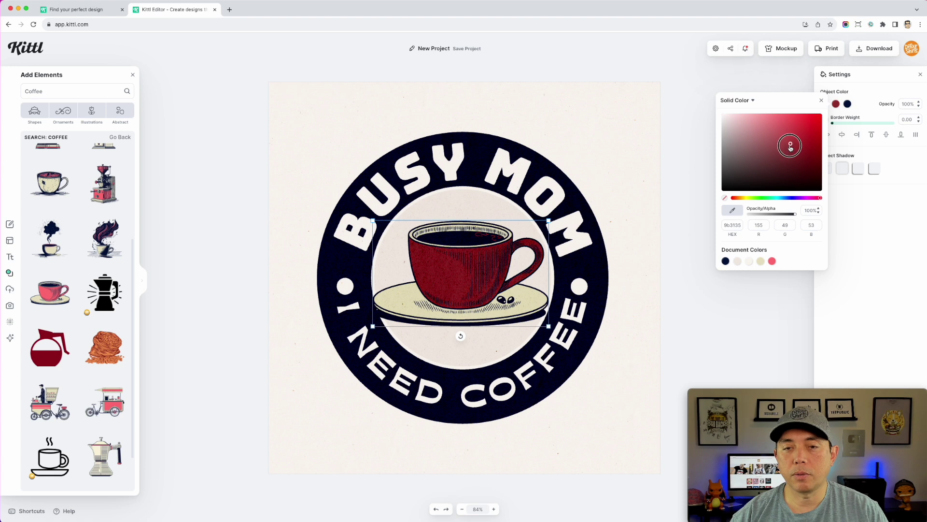
click(667, 98)
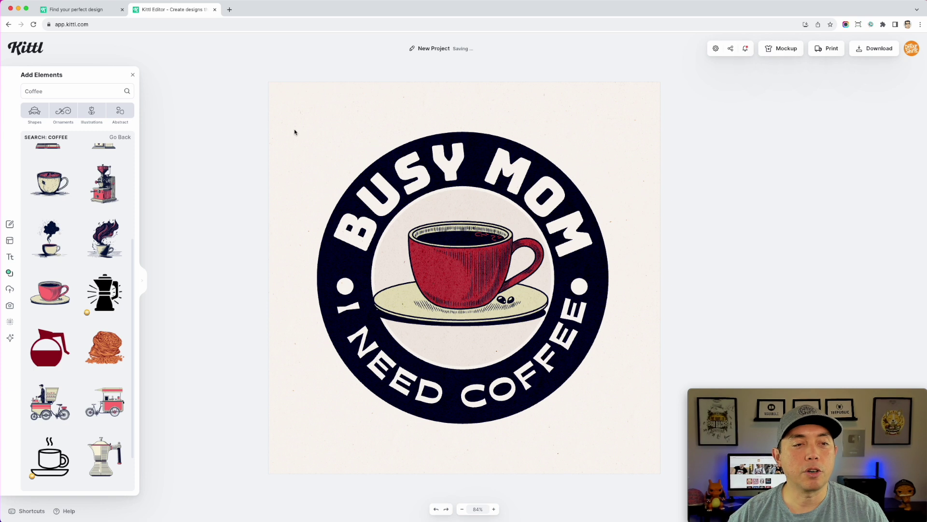
Open the AI Logo Generator and cycle through several suggested logo descriptions.
click(10, 338)
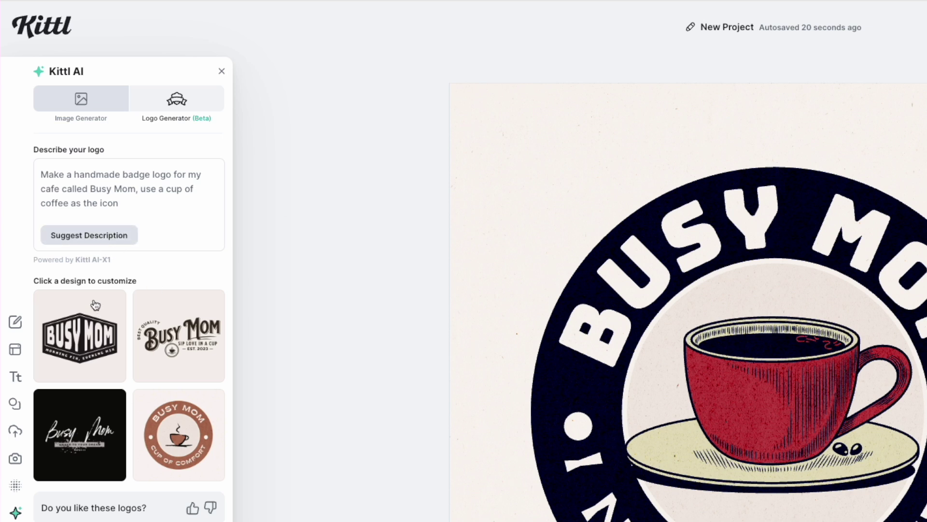
click(90, 238)
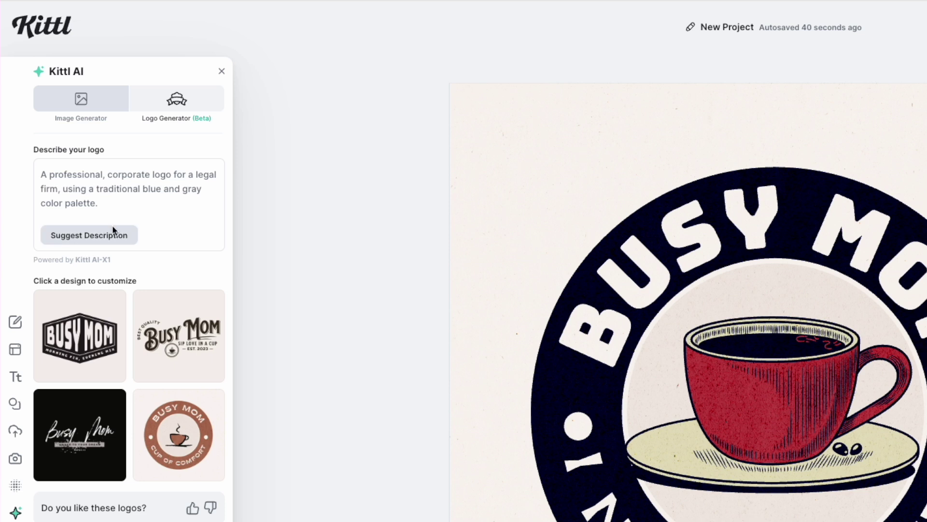
click(99, 239)
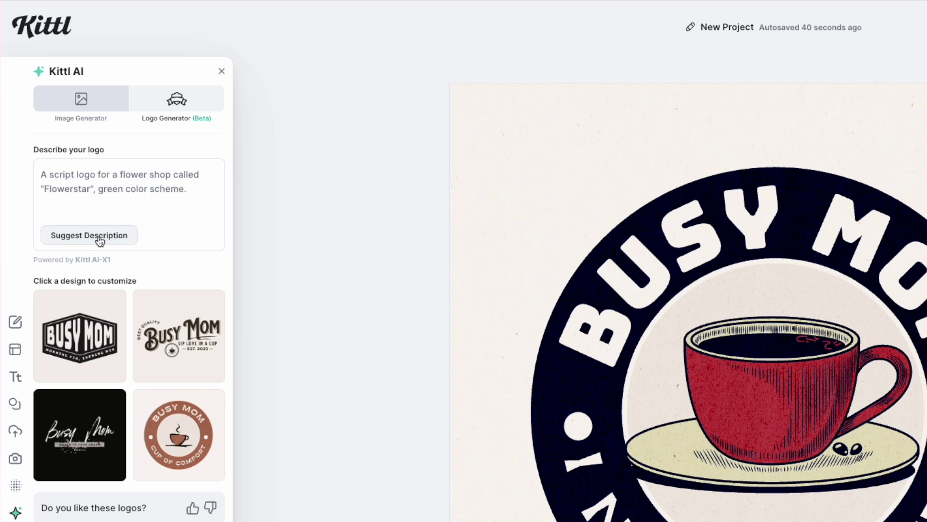
click(99, 238)
click(102, 231)
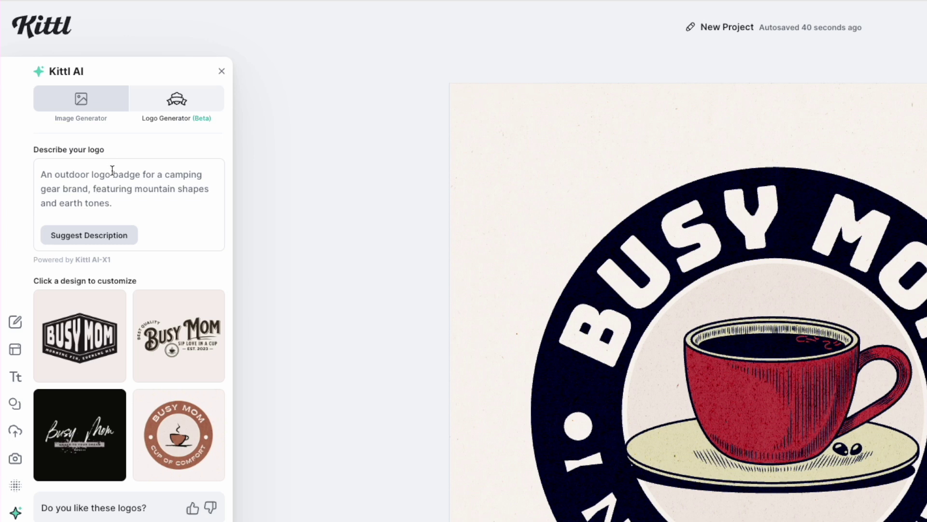
Replace the description with a Dad's BBBQ grilling-utensils prompt and generate logos.
drag(111, 174, 54, 174)
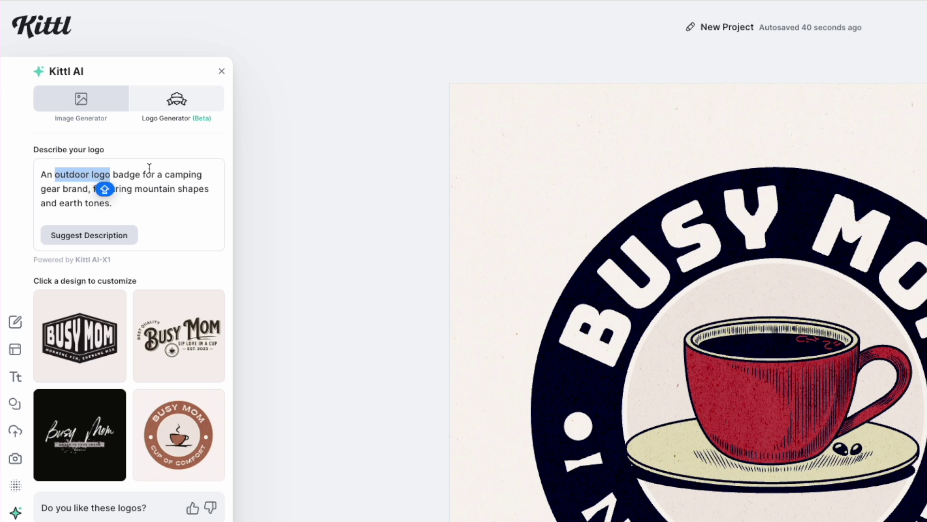
click(162, 174)
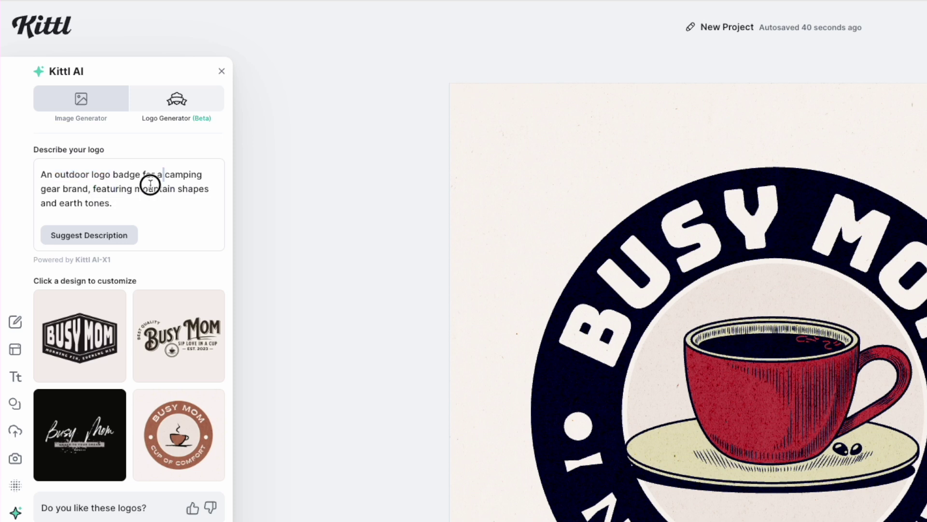
drag(149, 184, 59, 189)
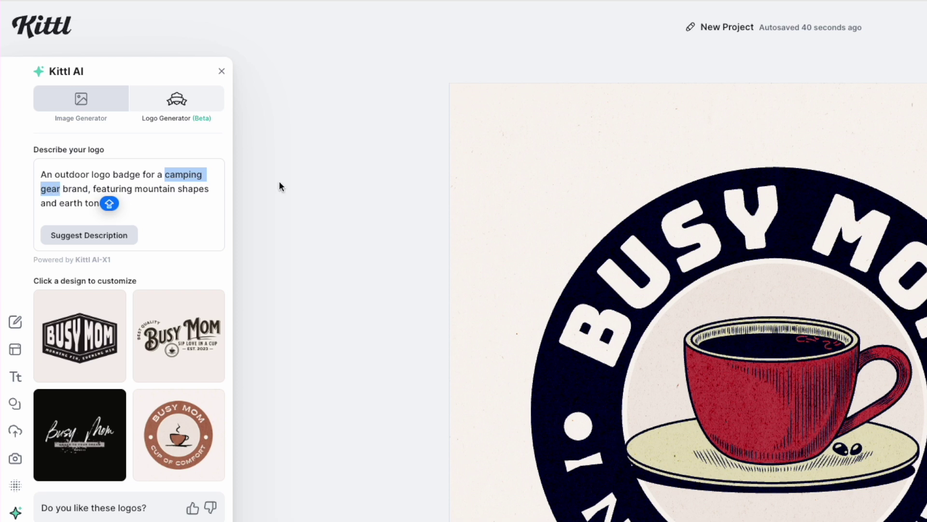
text(BBQ ,)
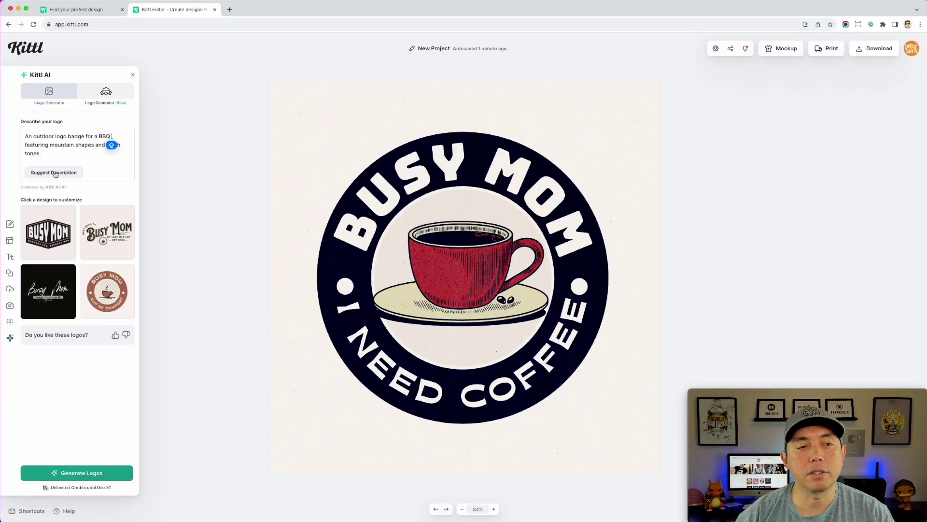
drag(42, 153, 24, 135)
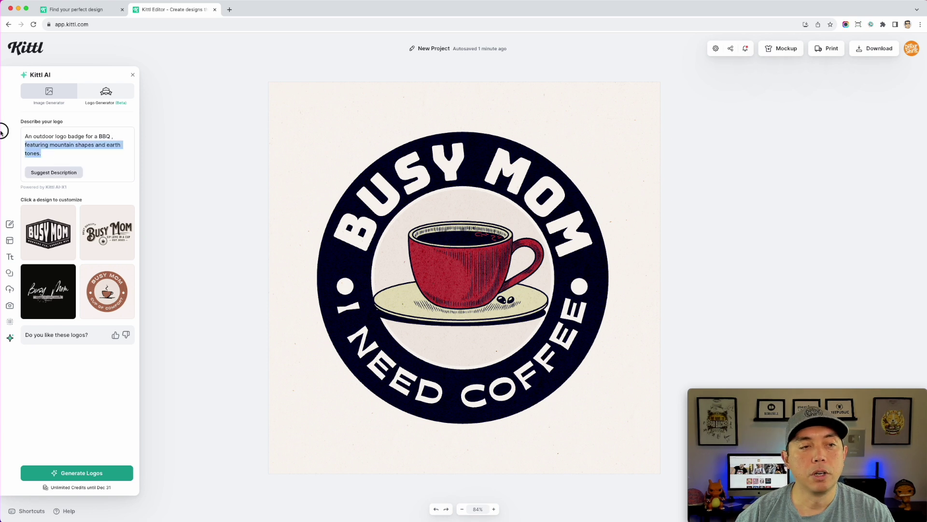
key(BackSpace)
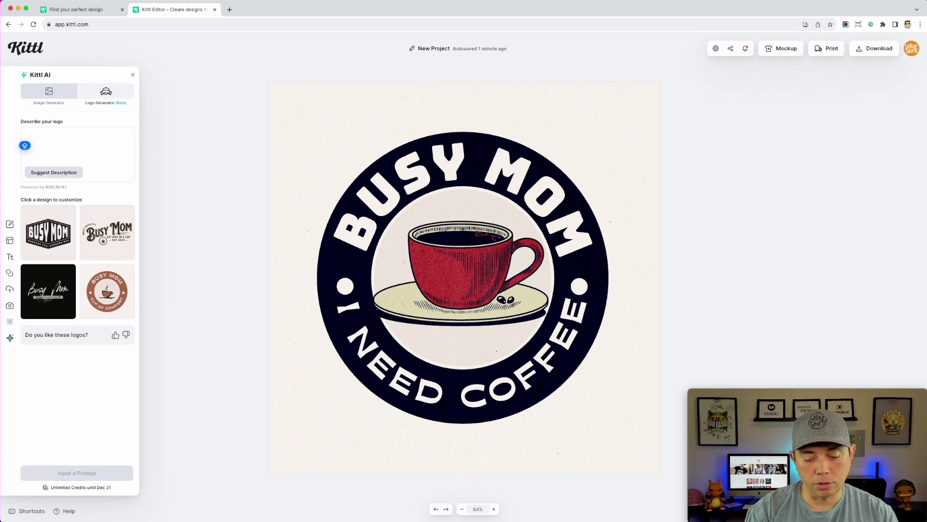
text(A BBQ logo with Grilling u)
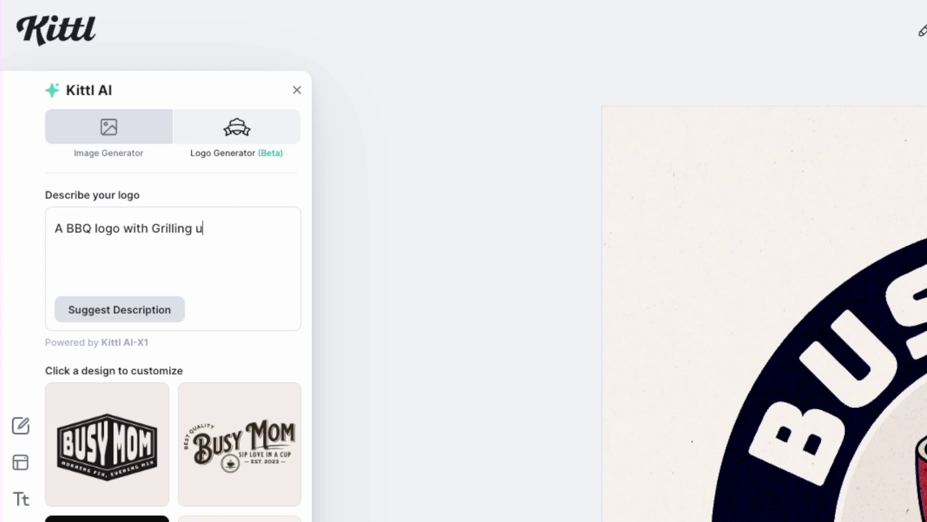
text(tensils and the name Dad's BBBQ)
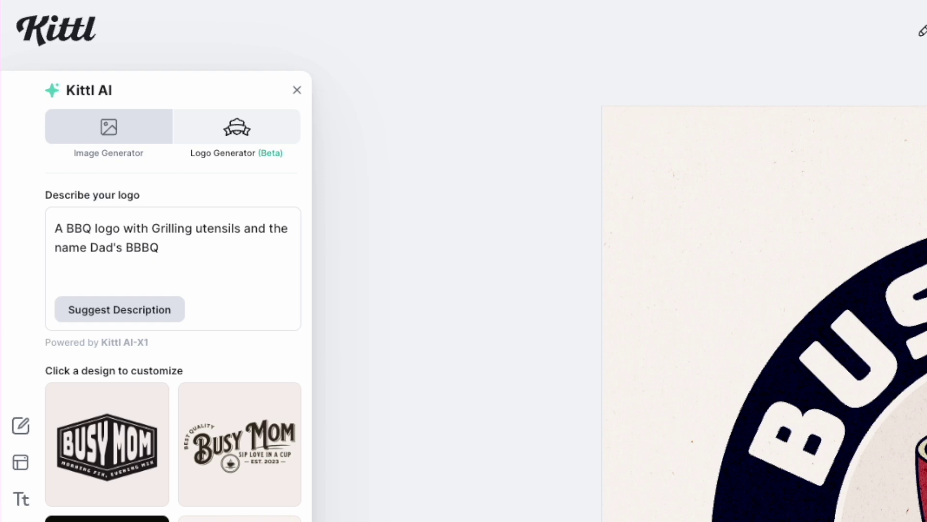
key(Return)
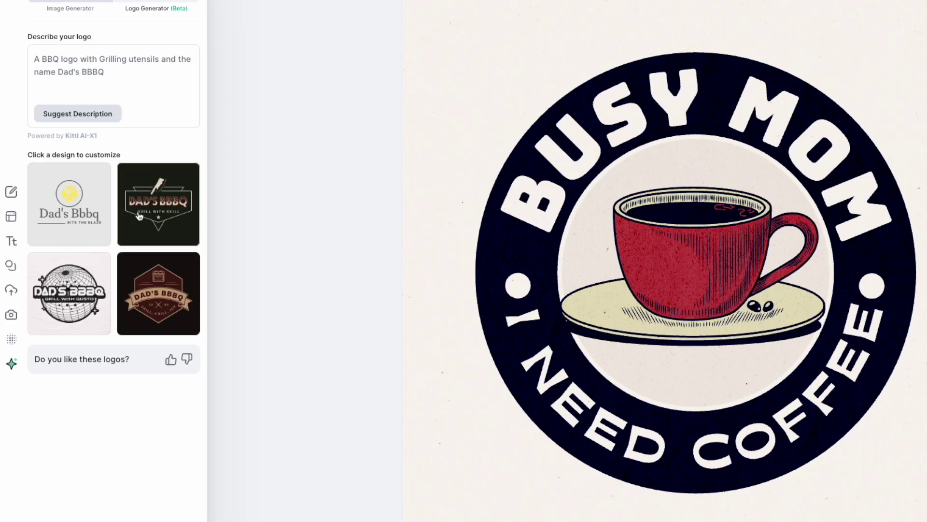
Replace the project with the dark hexagon Dad's BBBQ logo and inspect its oven, utensils and slogan.
click(155, 295)
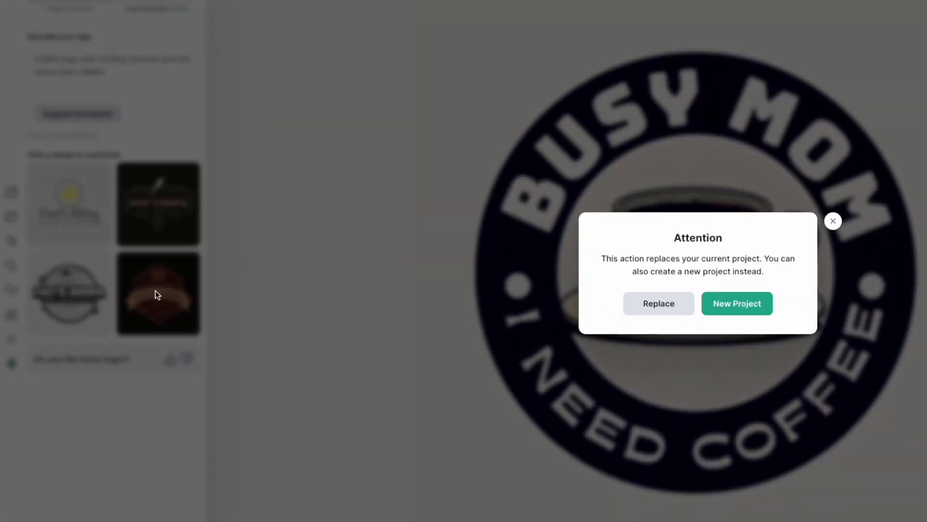
click(661, 305)
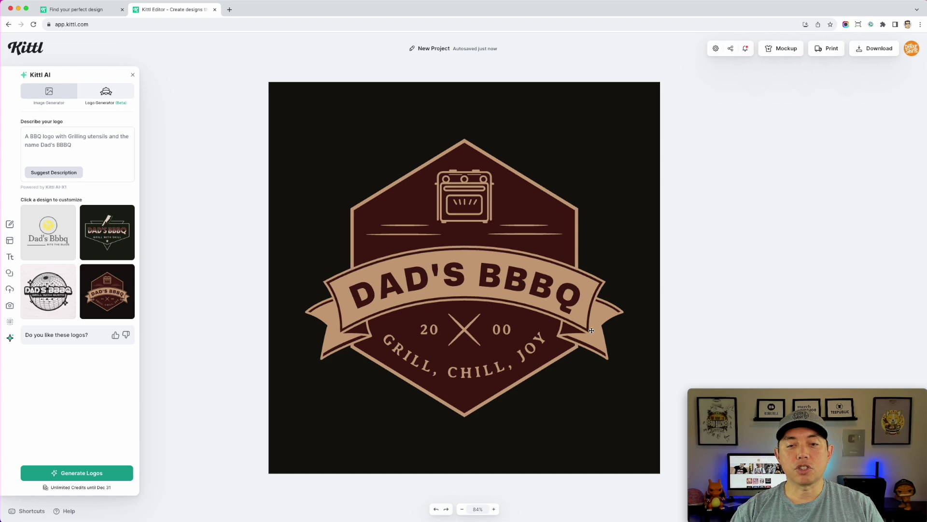
click(493, 178)
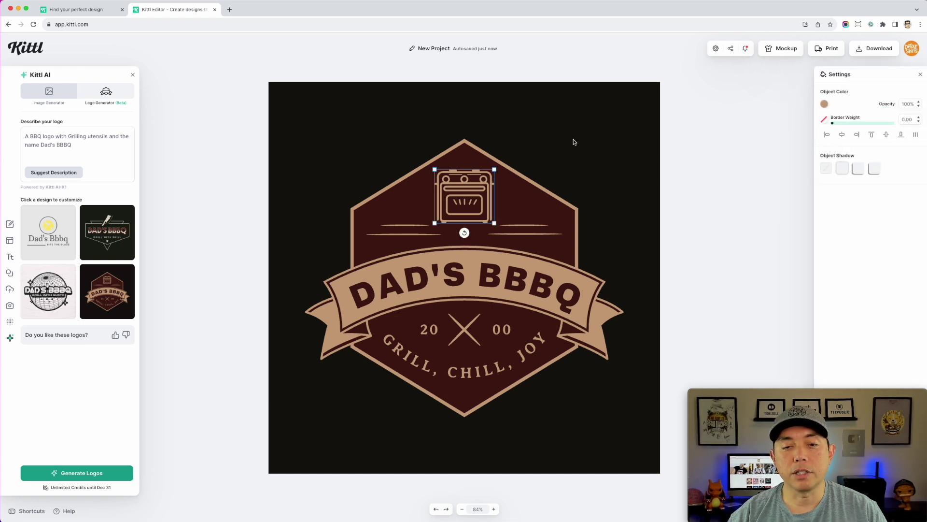
click(472, 327)
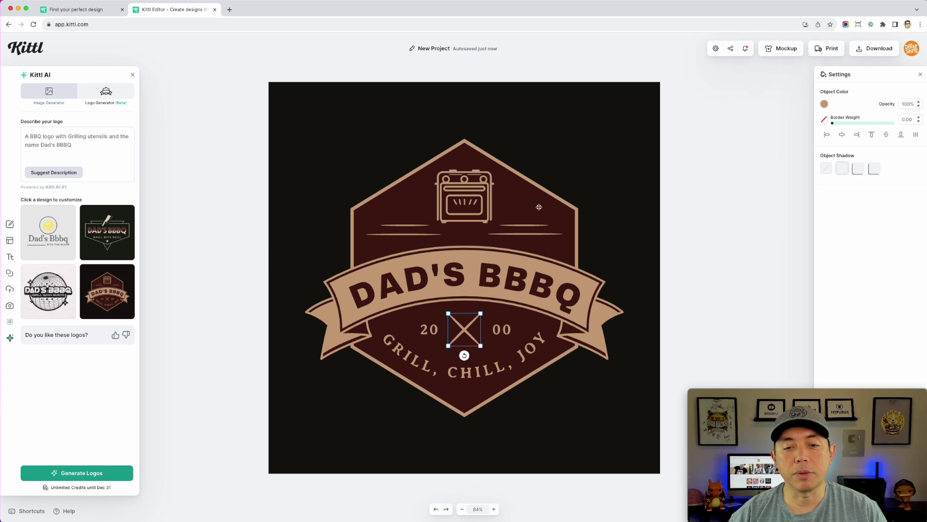
click(410, 349)
Move the DAD'S BBBQ title off the banner to the top of the badge for editing.
double_click(475, 375)
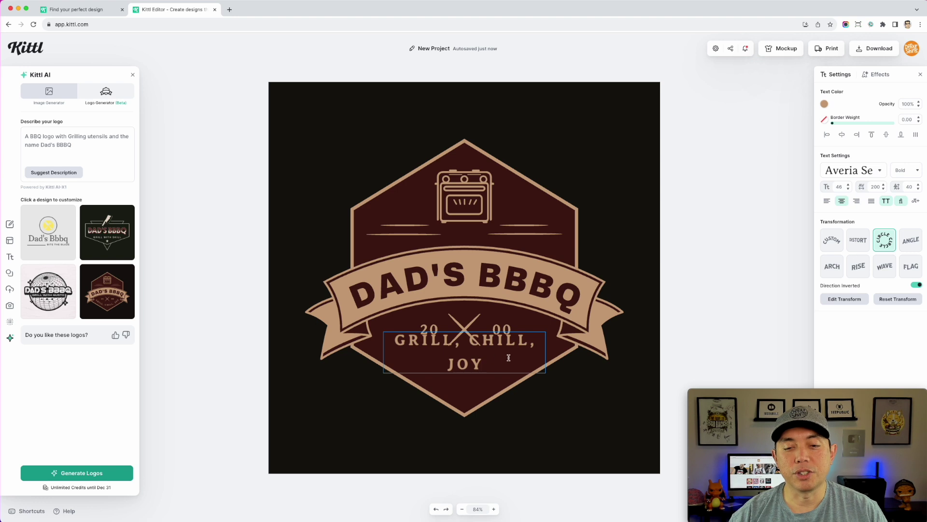
key(Escape)
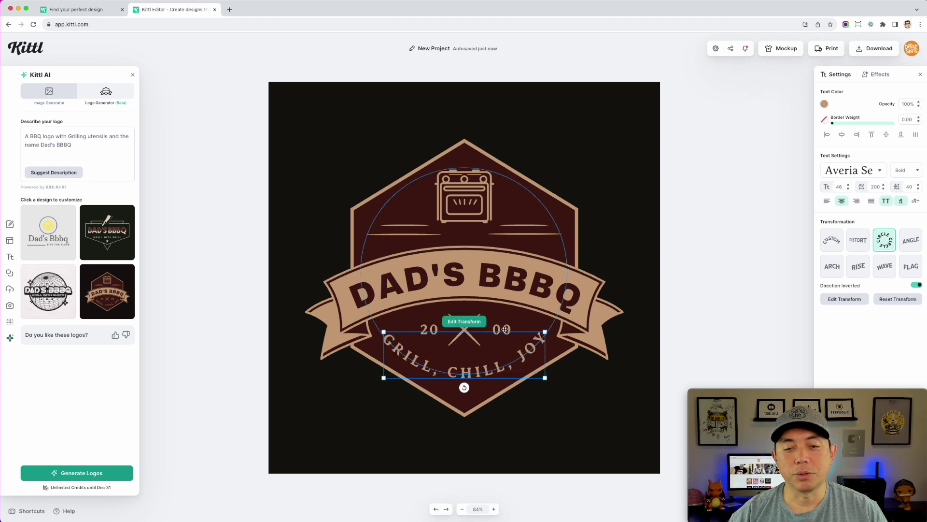
double_click(540, 291)
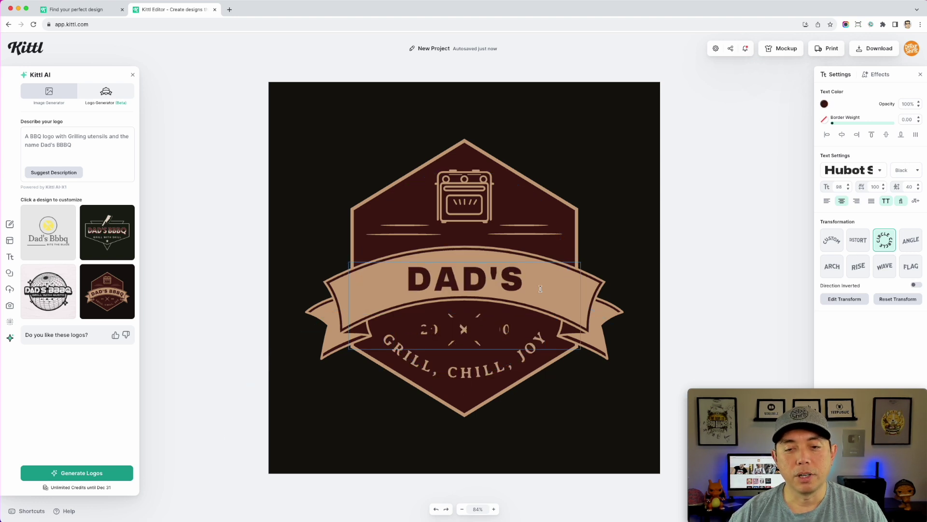
click(689, 246)
text(BBBQ)
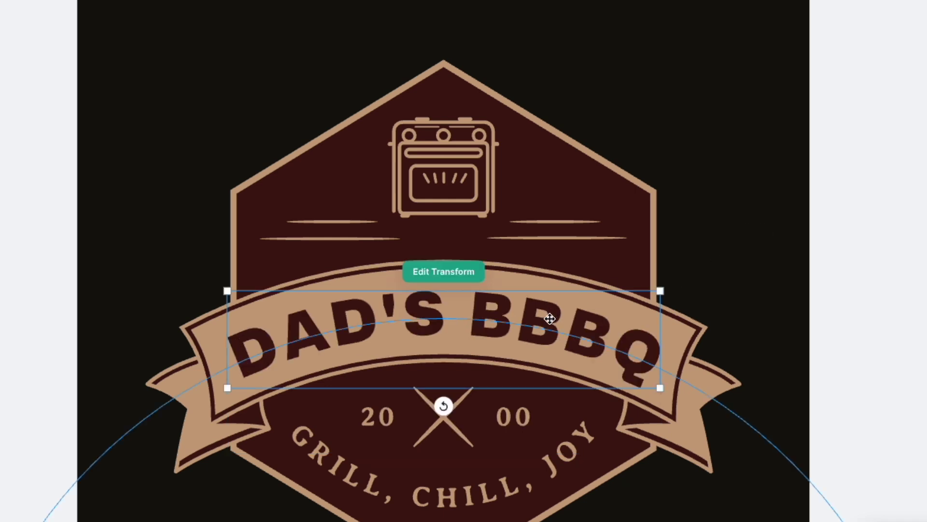
mouse_move(550, 318)
mouse_down()
mouse_move(583, 100)
mouse_move(576, 25)
mouse_up()
Delete the extra B so it reads 'DAD'S BBQ', return it to the banner, and select the oven.
double_click(575, 25)
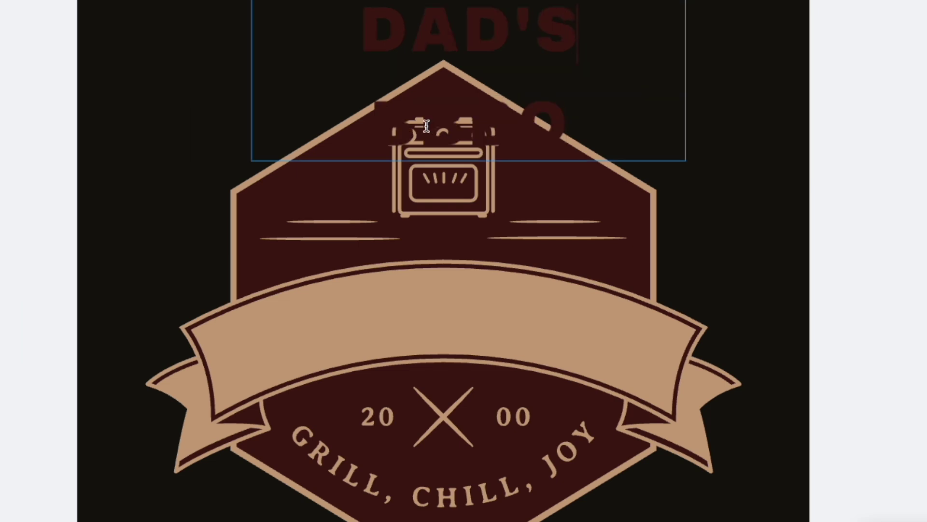
drag(383, 120, 350, 120)
key(BackSpace)
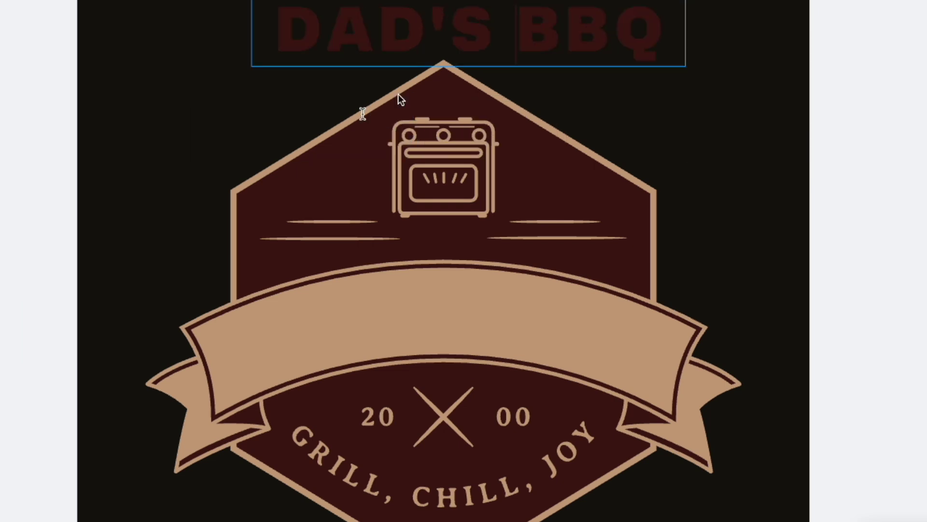
key(Escape)
mouse_move(618, 53)
mouse_down()
mouse_move(599, 369)
mouse_move(599, 341)
mouse_up()
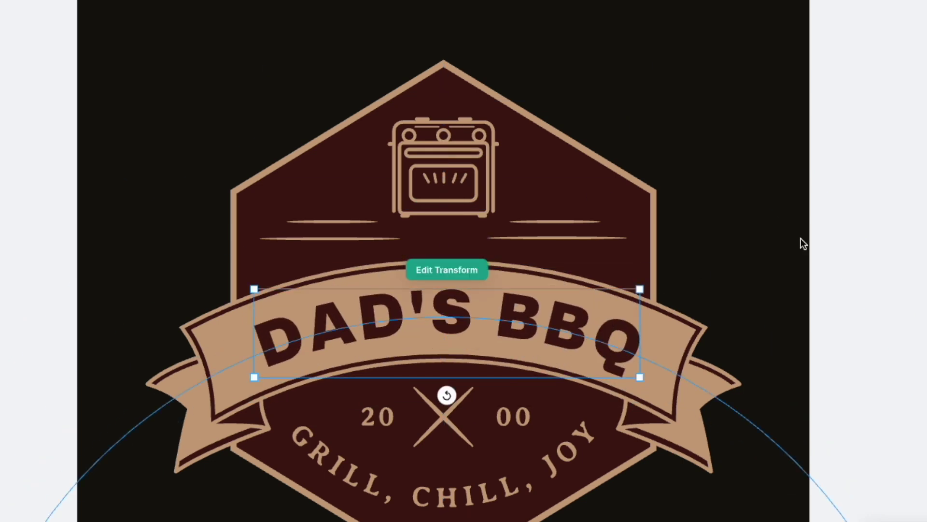
click(448, 156)
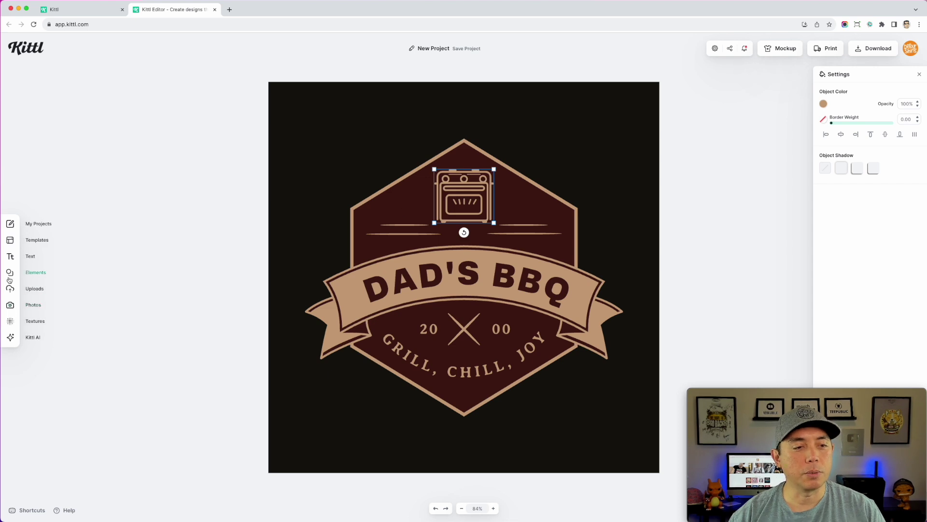
click(9, 273)
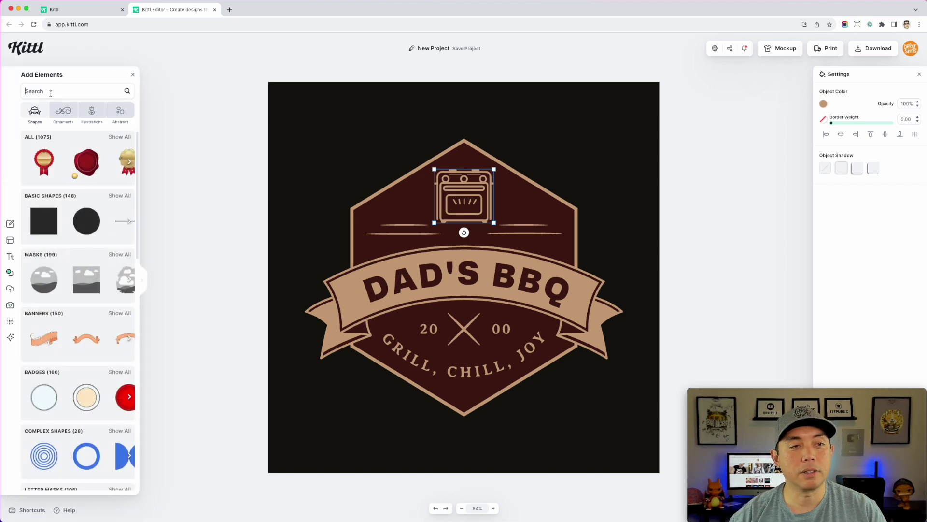
text(gril)
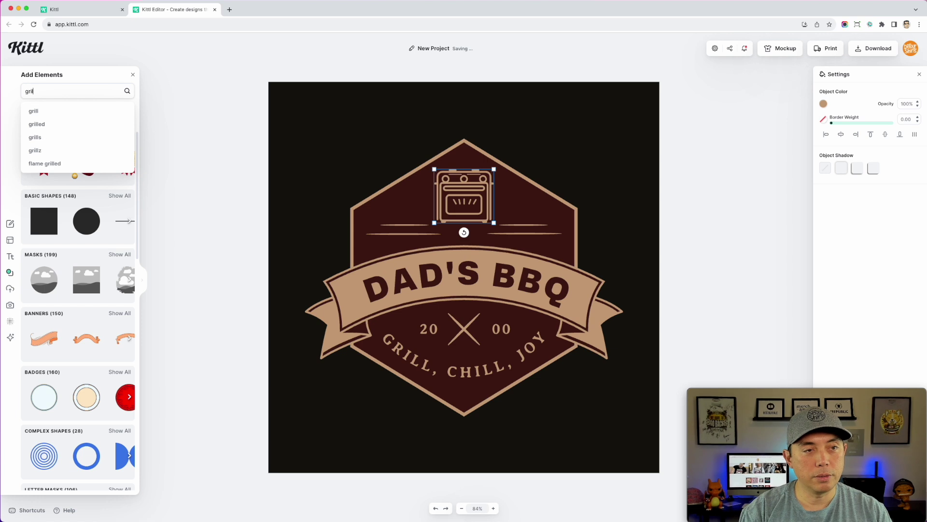
text(l)
Replace the oven with an enlarged red flaming grill from a 'grill' search, centred above the title.
key(Return)
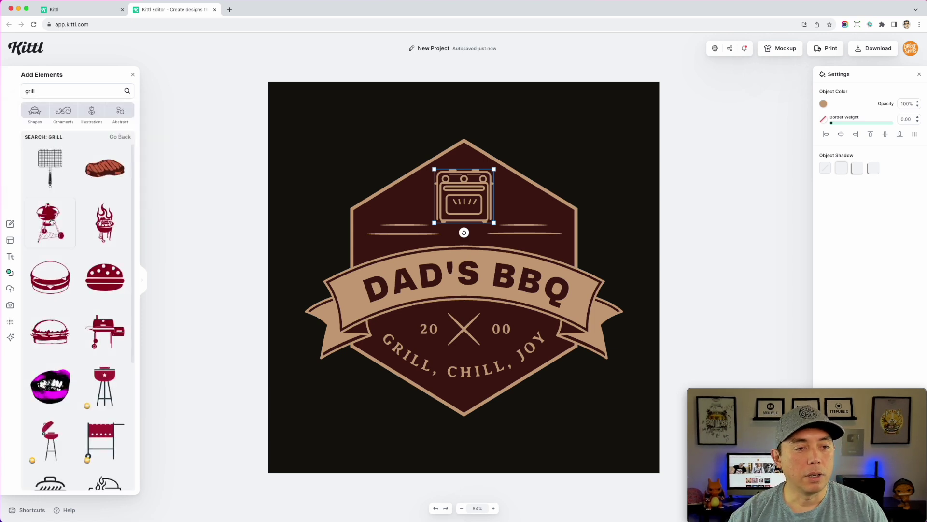
key(Delete)
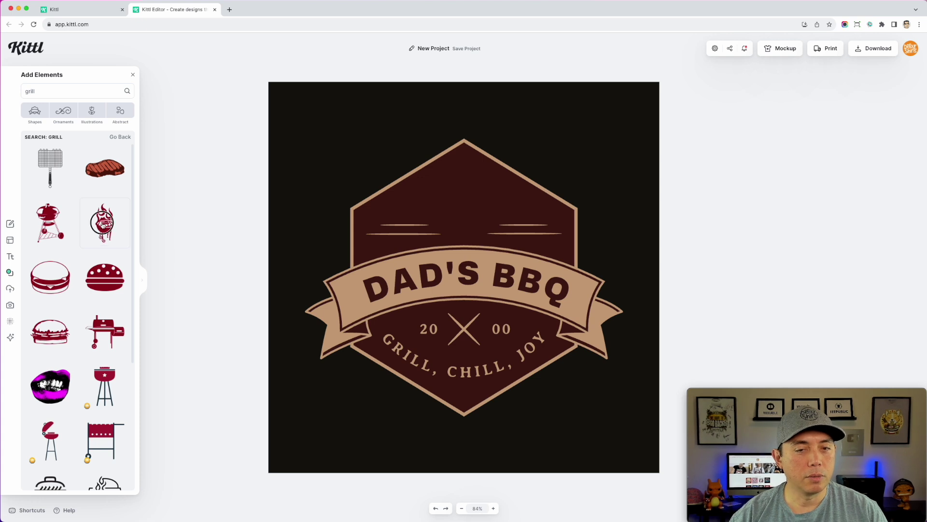
click(102, 223)
drag(464, 265, 473, 182)
drag(496, 116, 512, 104)
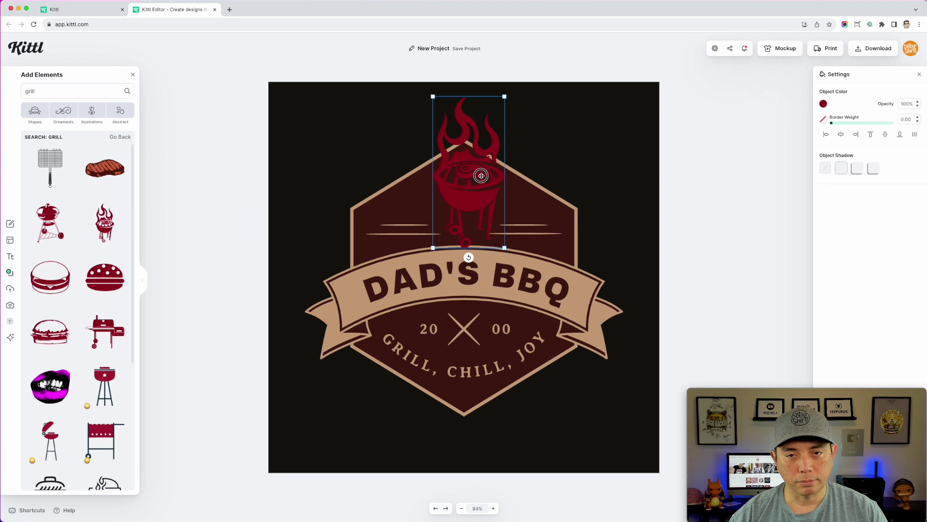
drag(478, 190, 476, 198)
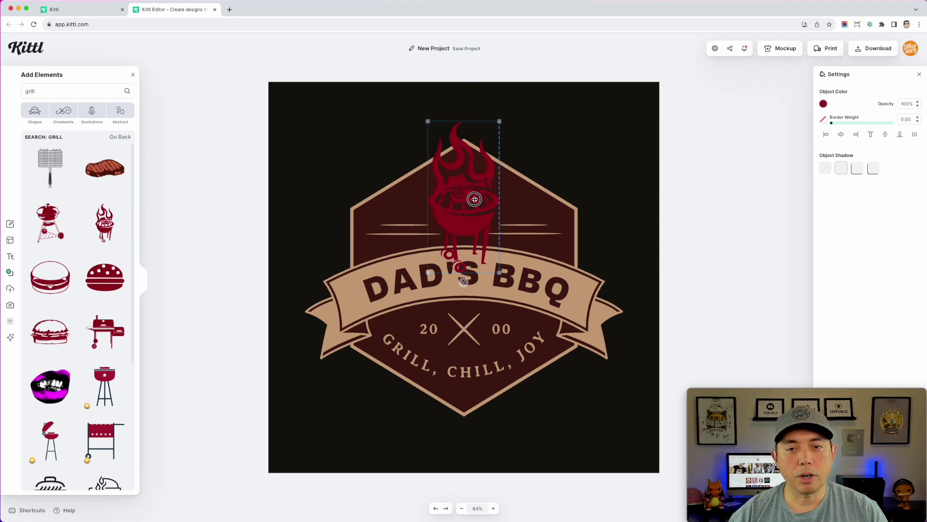
click(564, 156)
Bring the DAD'S BBQ banner forward so it overlaps the grill's legs.
click(543, 287)
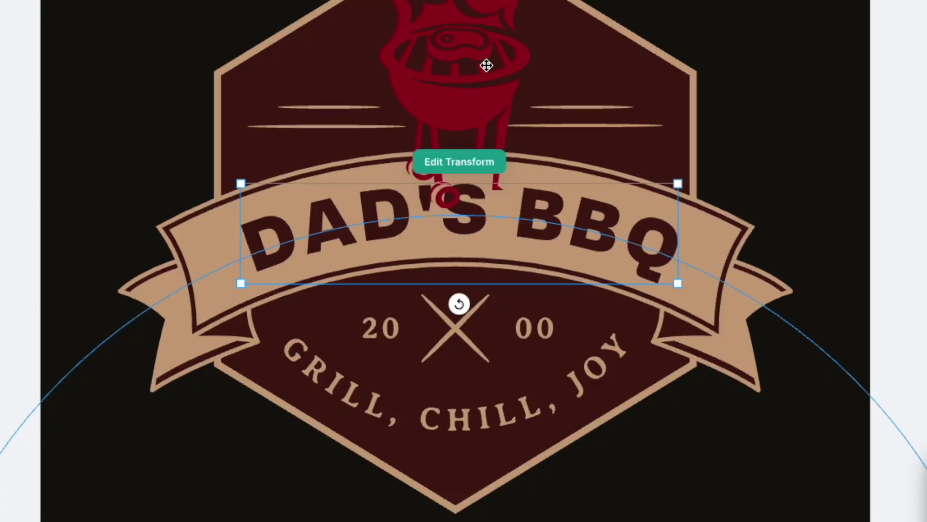
click(480, 207)
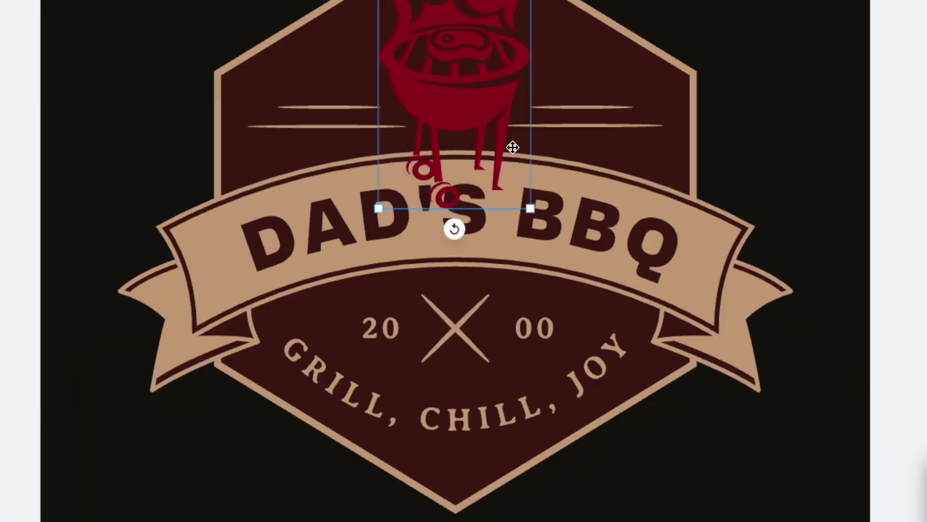
click(581, 213)
click(728, 232)
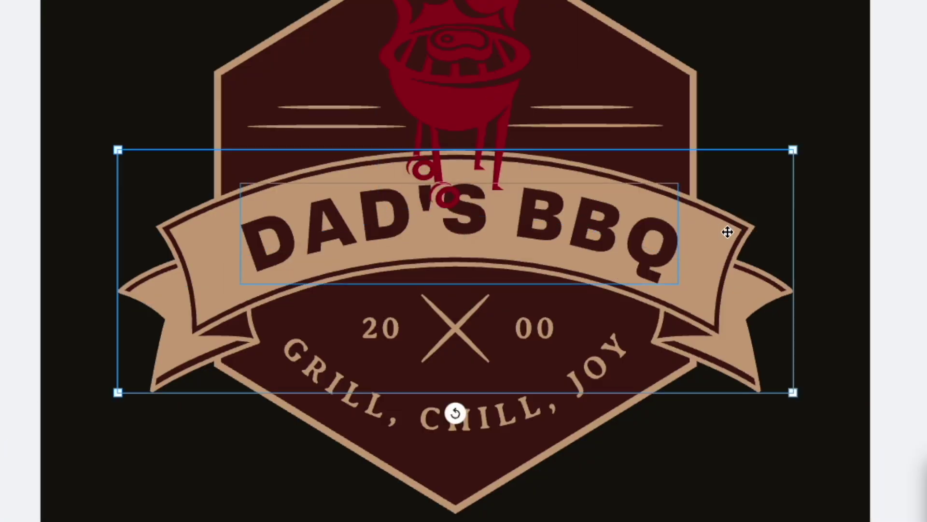
right_click(727, 232)
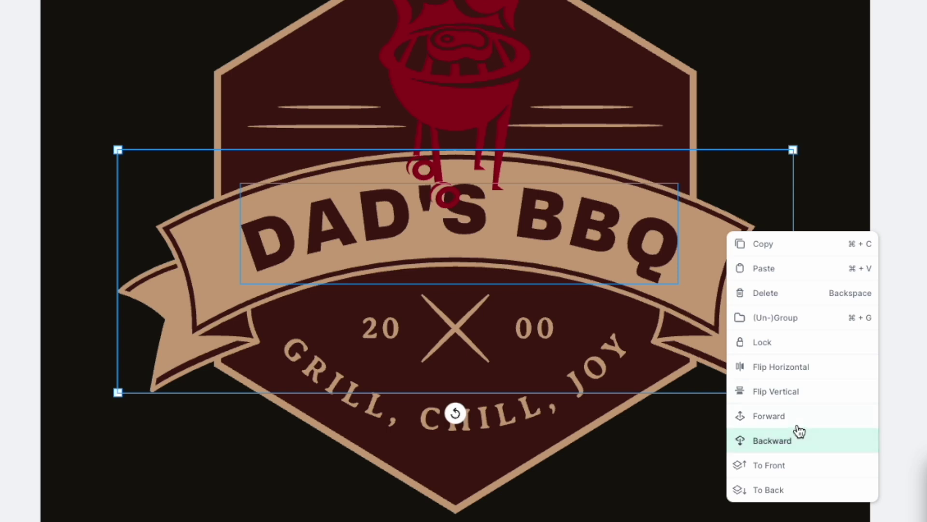
click(790, 473)
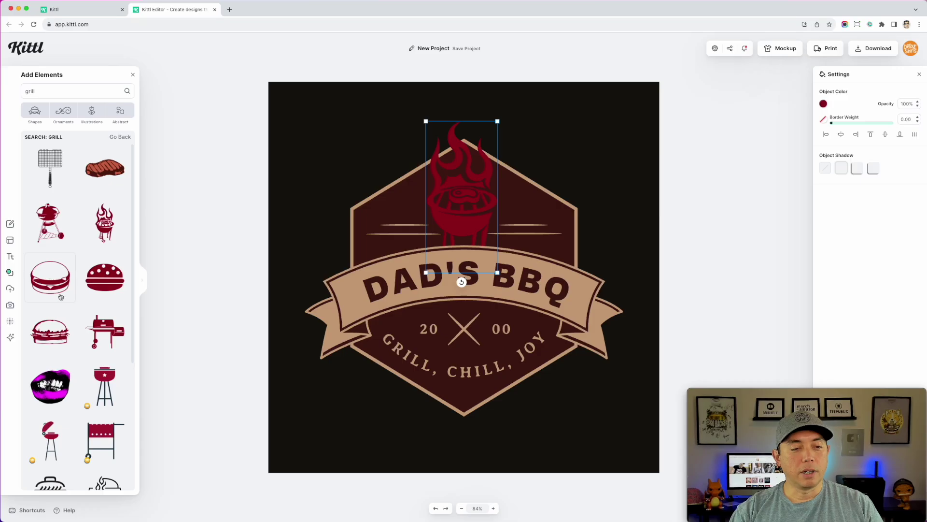
scroll(97, 359, down, 2)
scroll(97, 358, down, 2)
scroll(97, 359, down, 2)
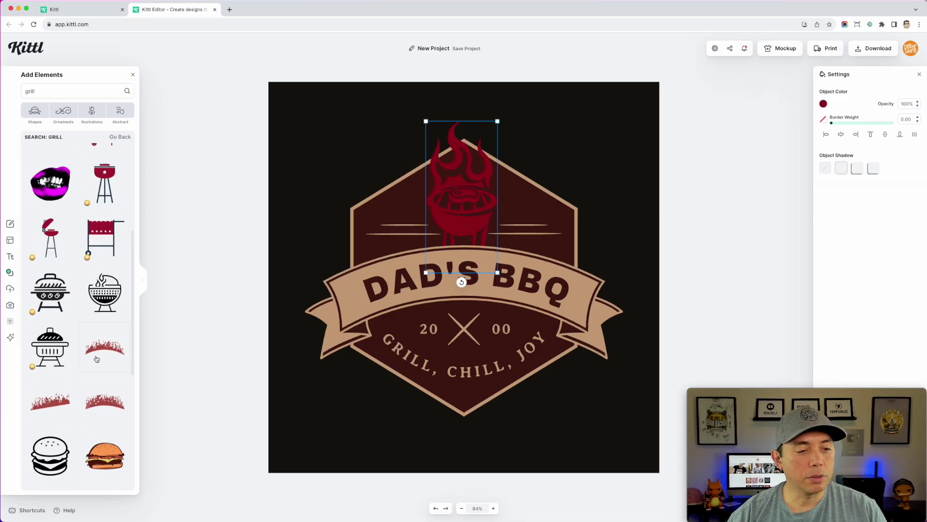
scroll(97, 358, down, 3)
scroll(96, 359, down, 2)
scroll(96, 359, down, 2)
scroll(96, 359, down, 2)
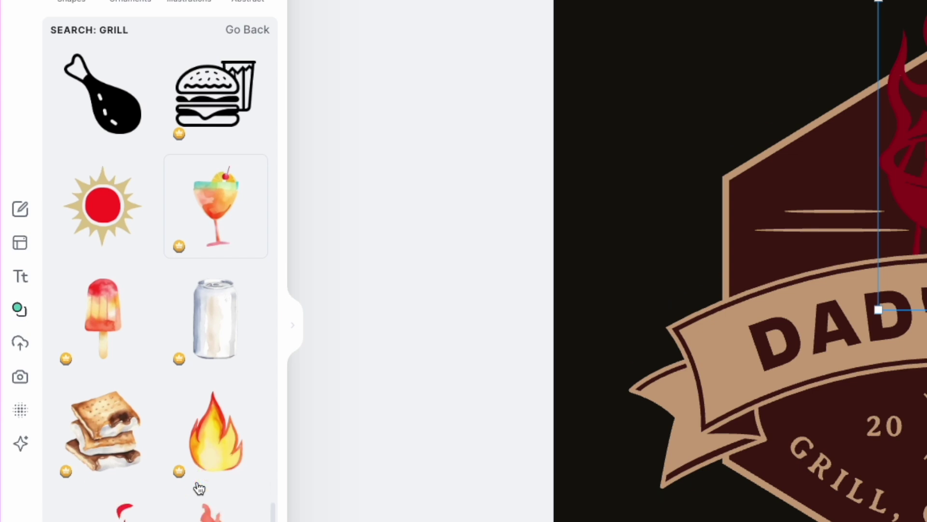
scroll(199, 489, down, 3)
scroll(199, 489, down, 3)
scroll(199, 489, down, 3)
scroll(199, 489, down, 1)
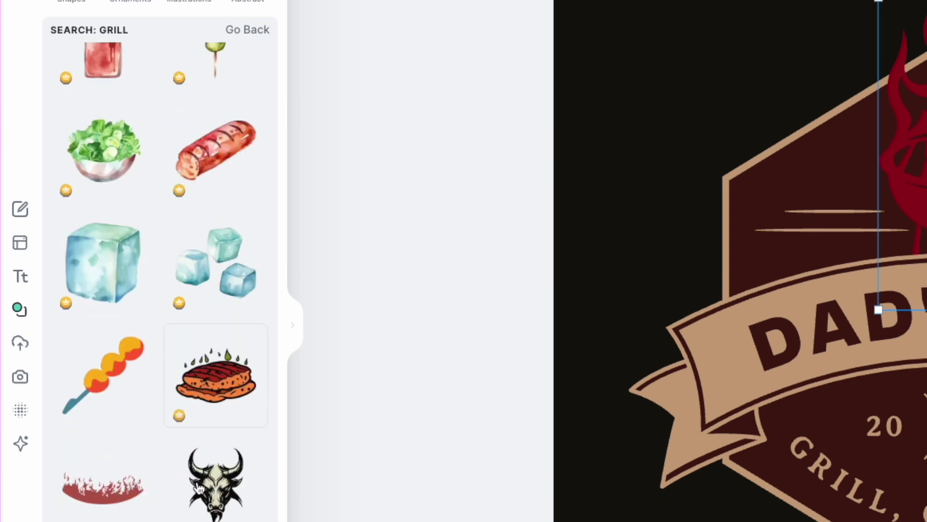
scroll(200, 490, down, 2)
scroll(199, 489, down, 1)
scroll(199, 489, down, 1)
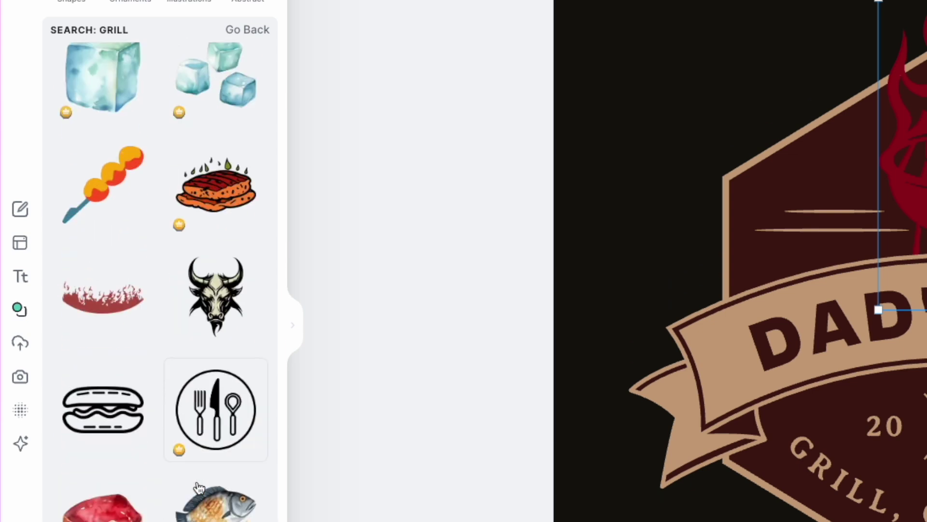
scroll(199, 488, down, 3)
scroll(199, 489, down, 3)
scroll(200, 488, down, 1)
scroll(199, 488, down, 3)
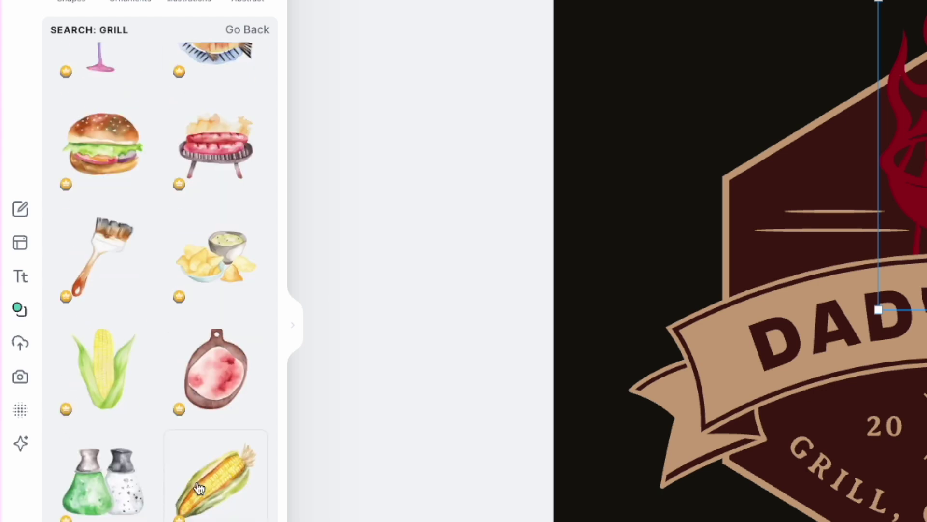
scroll(199, 488, down, 3)
scroll(199, 487, down, 5)
scroll(199, 487, down, 5)
scroll(199, 487, down, 6)
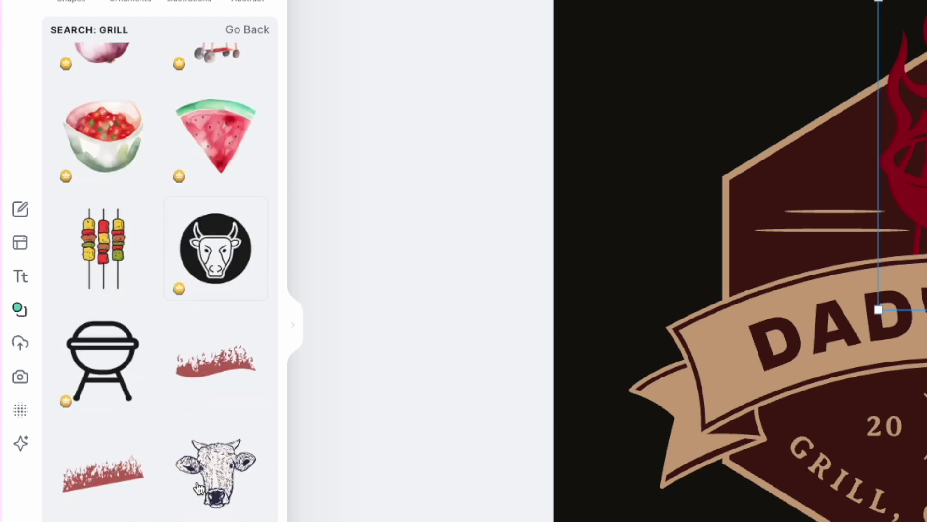
scroll(199, 489, down, 3)
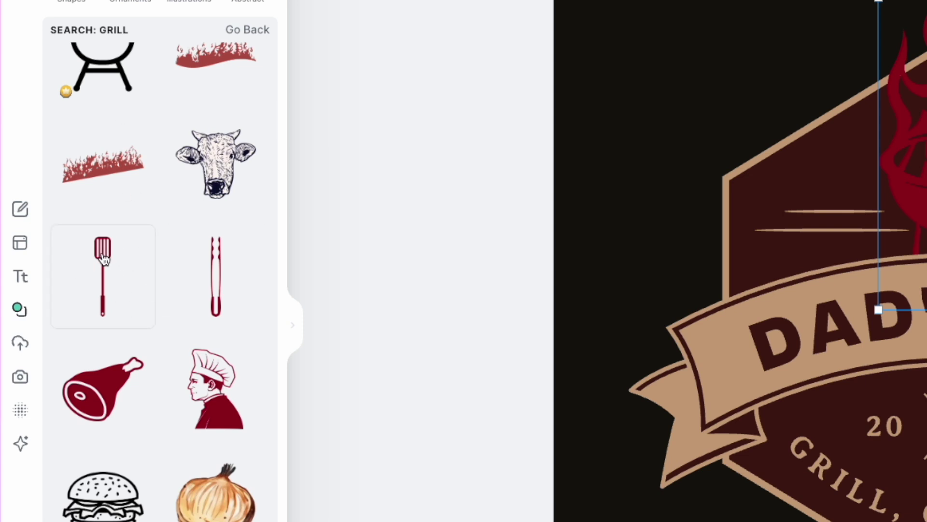
Add the tongs graphic and tilt it diagonally into the badge, undoing an accidental hexagon shift.
click(205, 260)
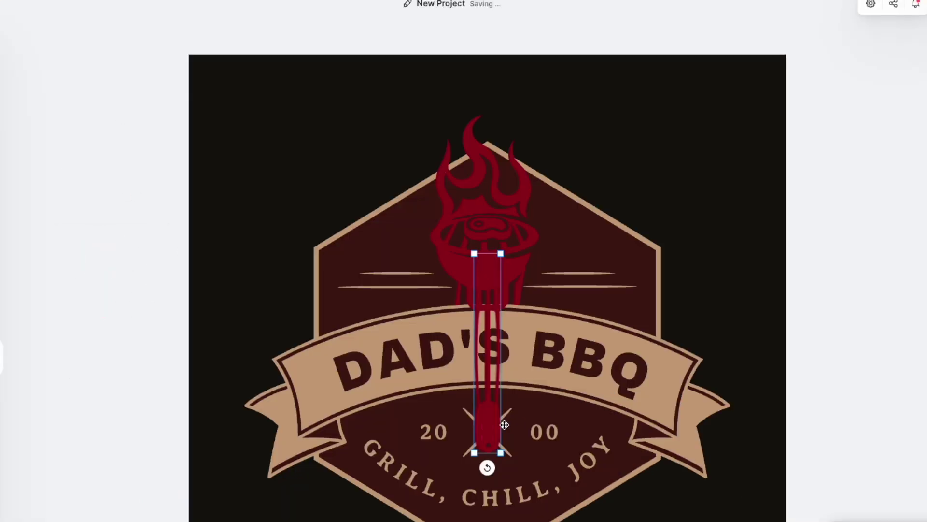
mouse_move(504, 425)
mouse_down()
mouse_move(490, 491)
mouse_move(398, 490)
mouse_up()
mouse_move(475, 478)
mouse_down()
mouse_move(538, 492)
mouse_move(617, 474)
mouse_move(555, 483)
mouse_move(548, 496)
mouse_up()
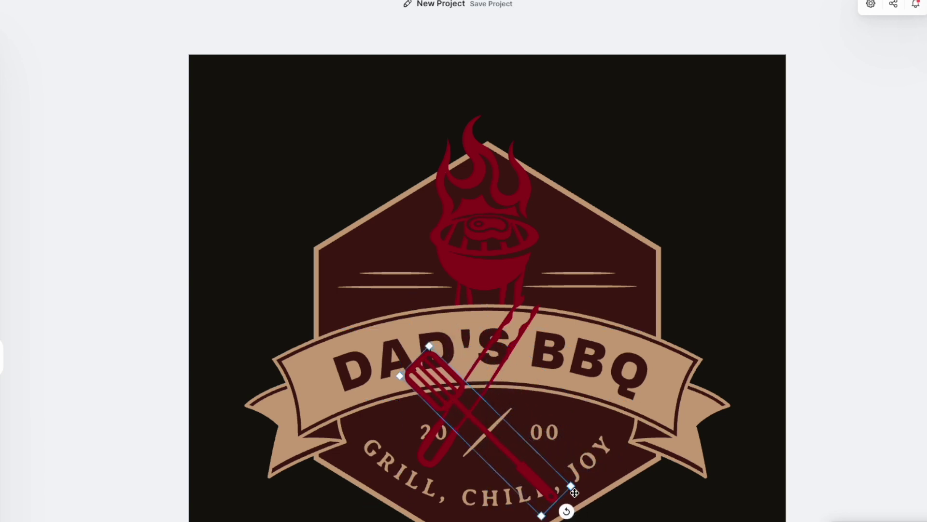
drag(572, 487, 515, 453)
key(ctrl+z)
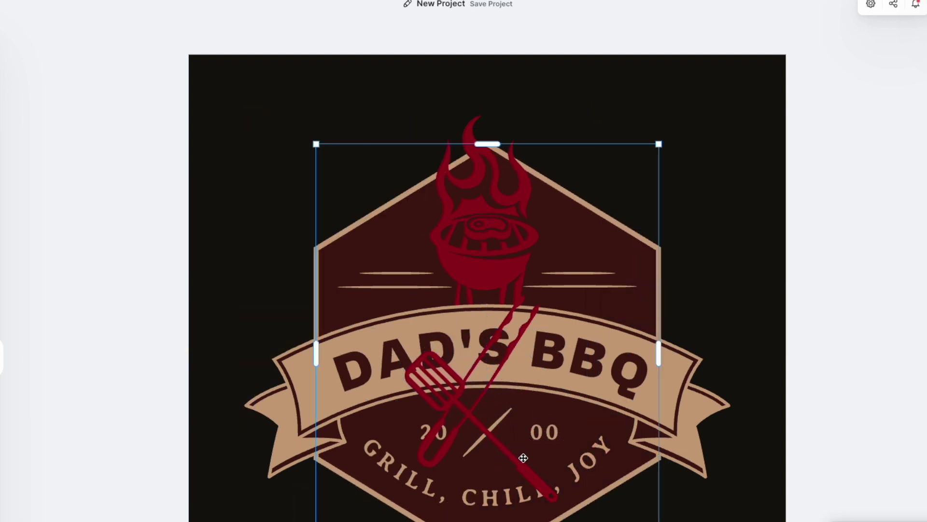
Shrink the spatula and nudge it into place between 20 and 00.
click(540, 472)
mouse_move(572, 486)
mouse_down()
mouse_move(511, 451)
mouse_move(533, 445)
mouse_up()
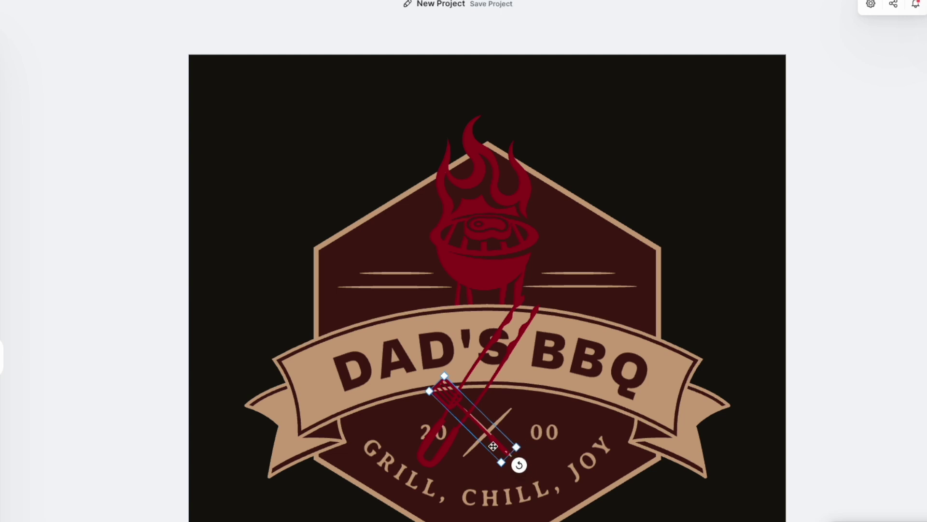
drag(496, 442, 501, 448)
click(472, 451)
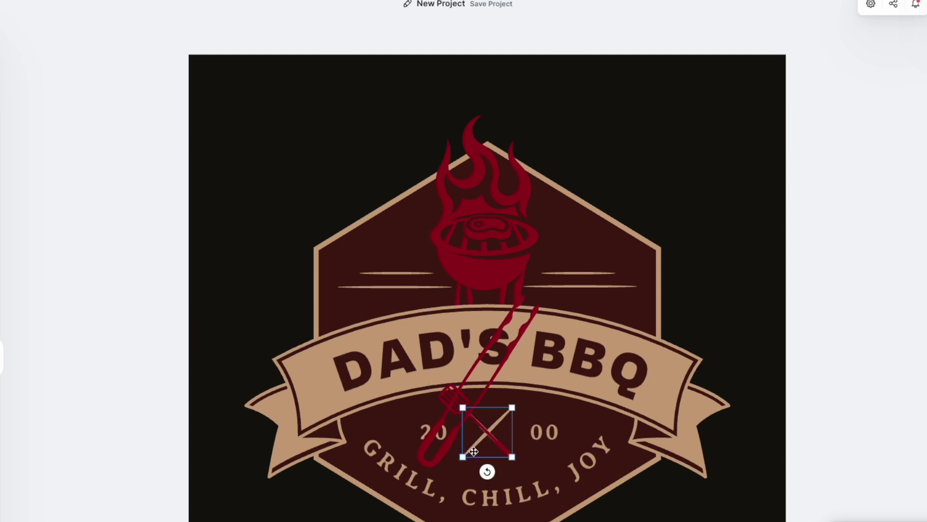
Shorten and shrink the tongs, align them with the spatula, and review the badge.
click(455, 430)
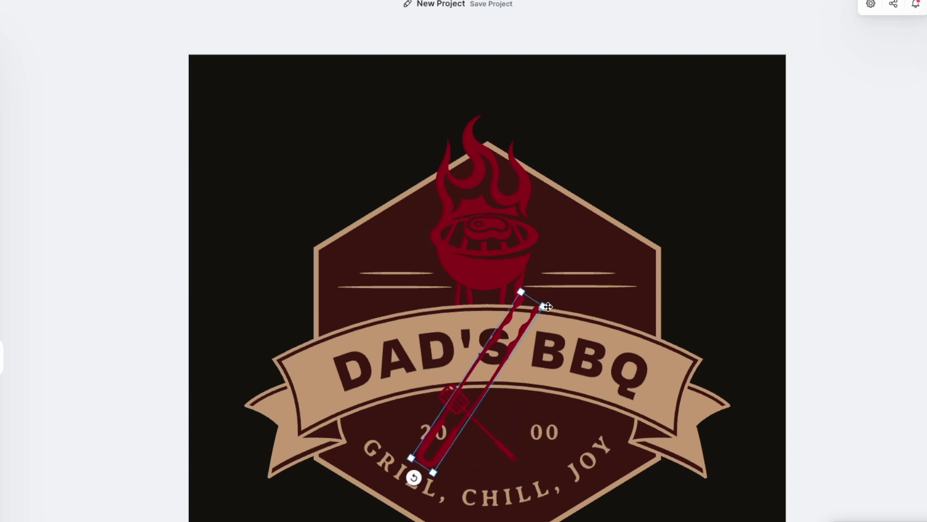
drag(542, 309, 492, 362)
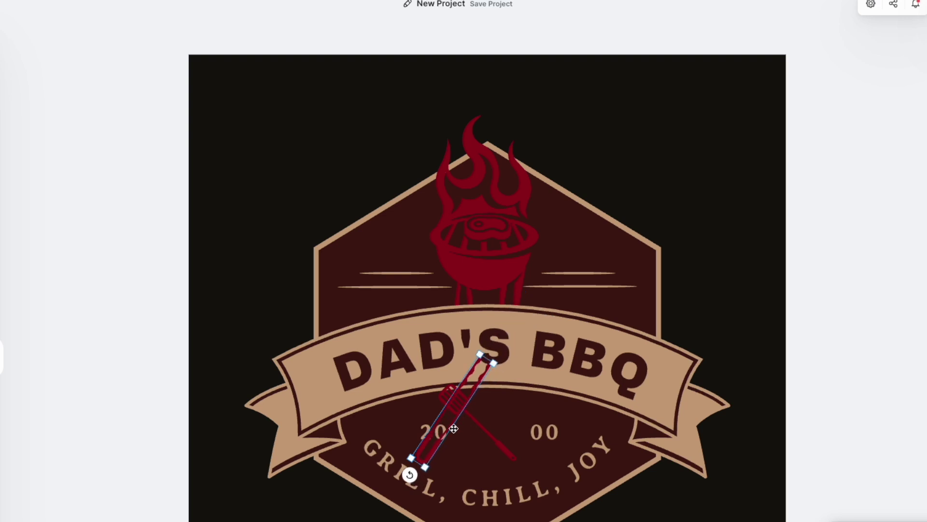
drag(450, 425, 492, 428)
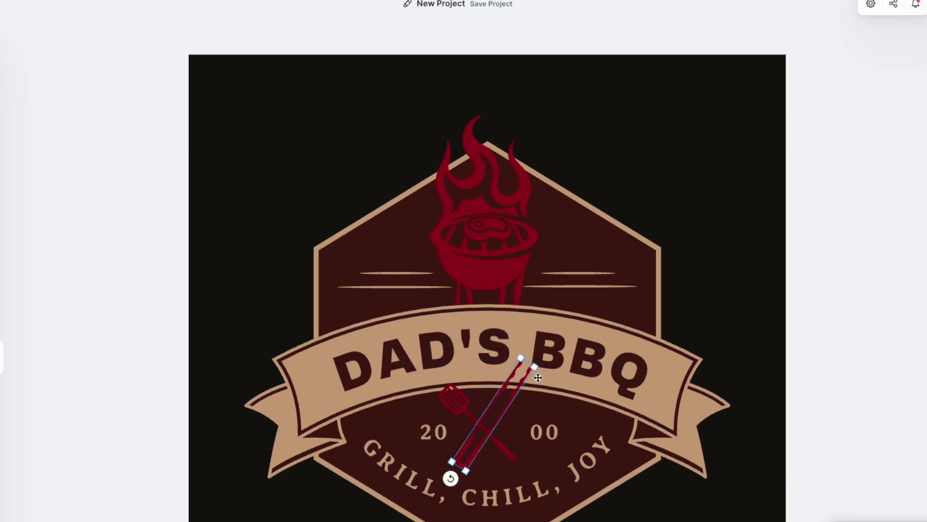
drag(535, 367, 515, 389)
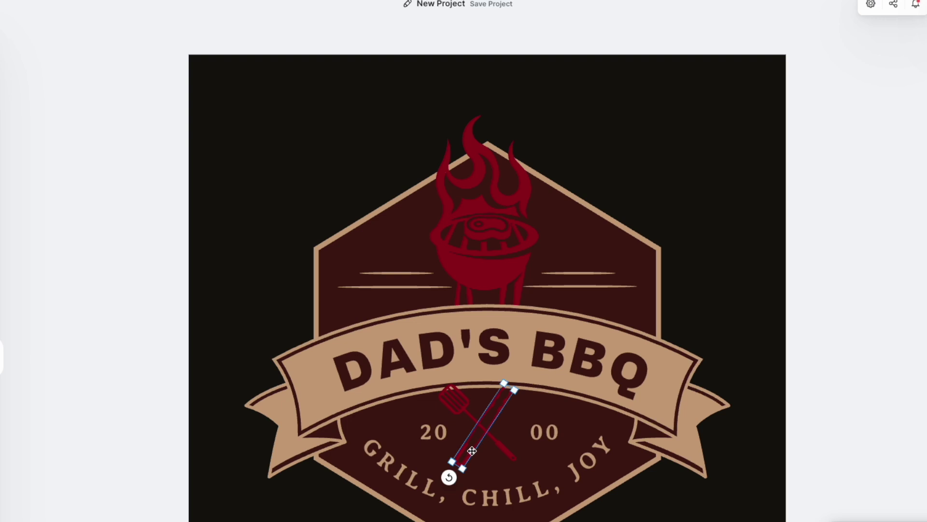
drag(471, 450, 479, 446)
click(470, 410)
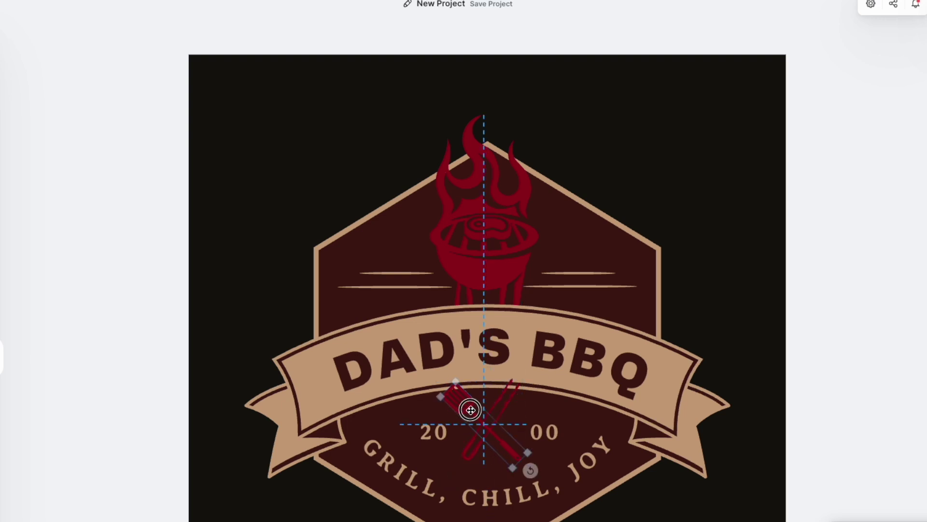
drag(470, 410, 471, 410)
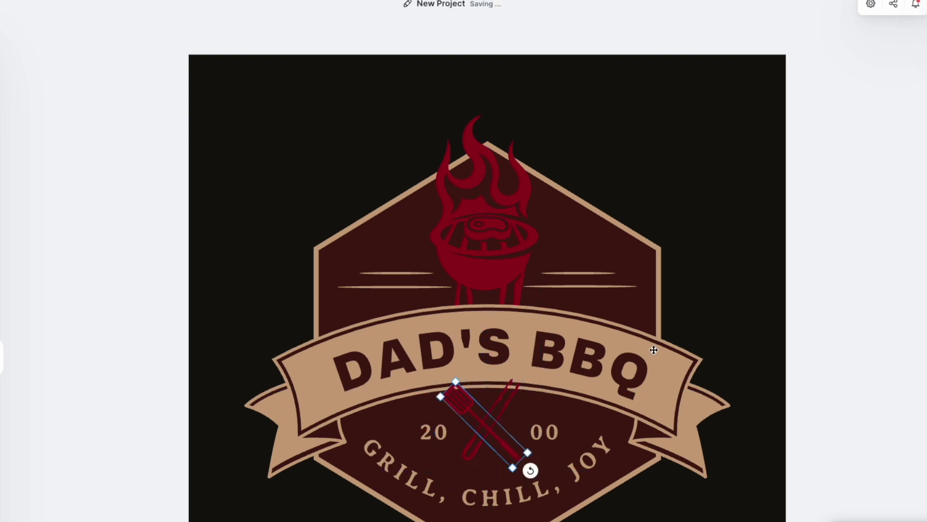
click(768, 278)
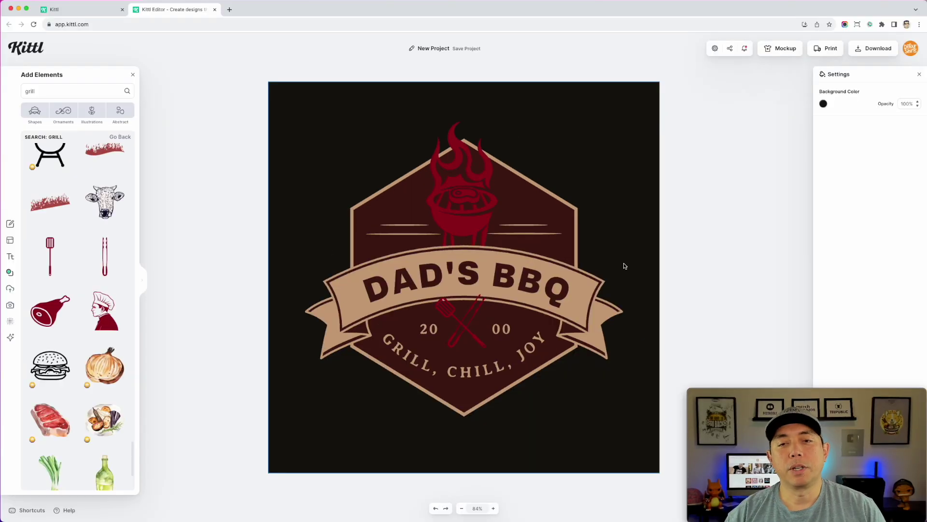
scroll(121, 244, up, 3)
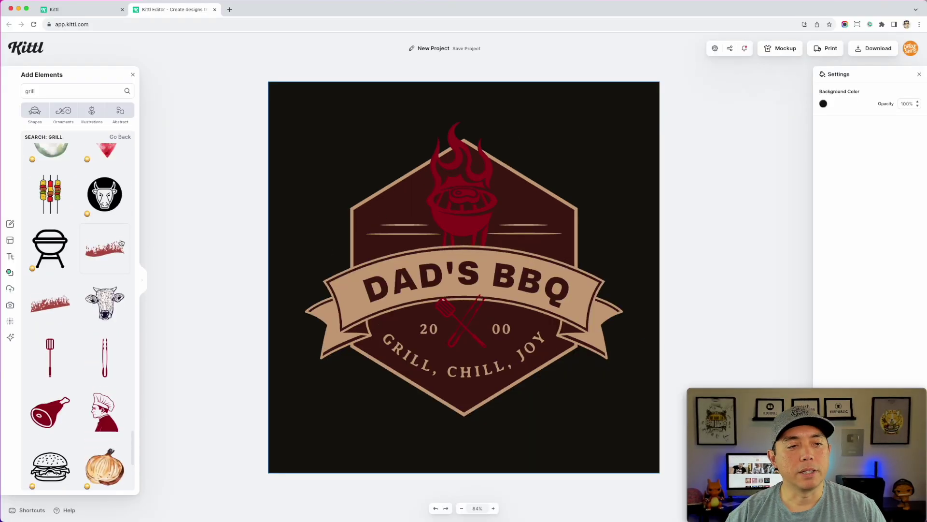
scroll(121, 243, up, 2)
scroll(120, 247, up, 3)
scroll(116, 254, up, 3)
scroll(109, 265, up, 3)
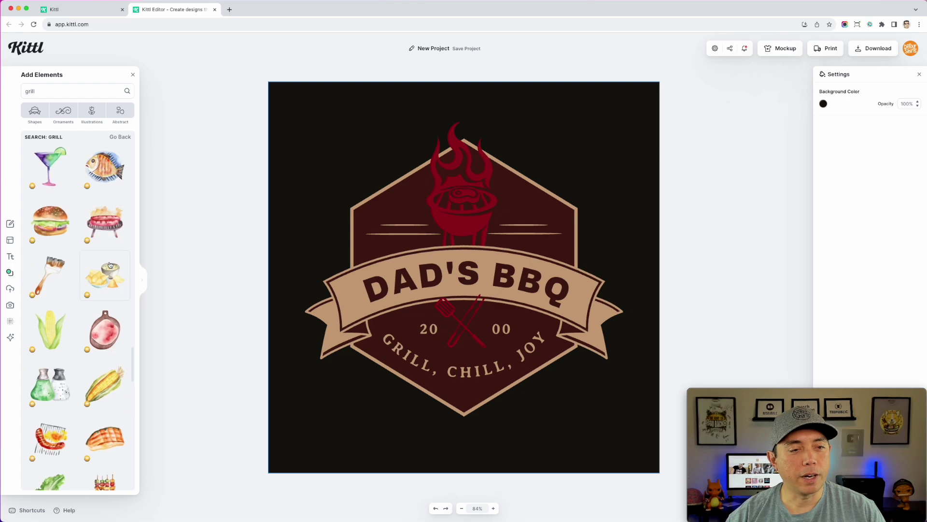
scroll(110, 267, up, 3)
scroll(110, 265, up, 3)
scroll(111, 261, up, 3)
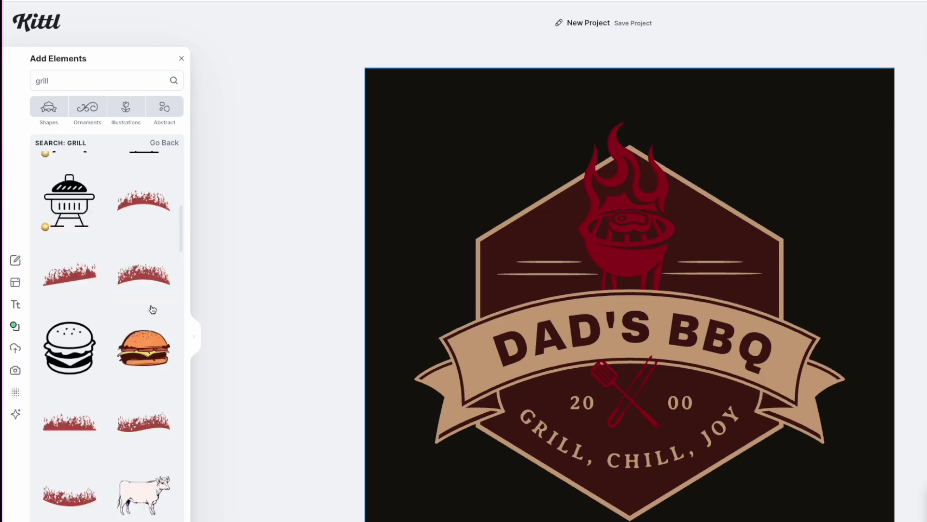
Add the red flame arc, scale and centre it over the hexagon top, and send it backward.
click(132, 205)
drag(630, 380, 589, 163)
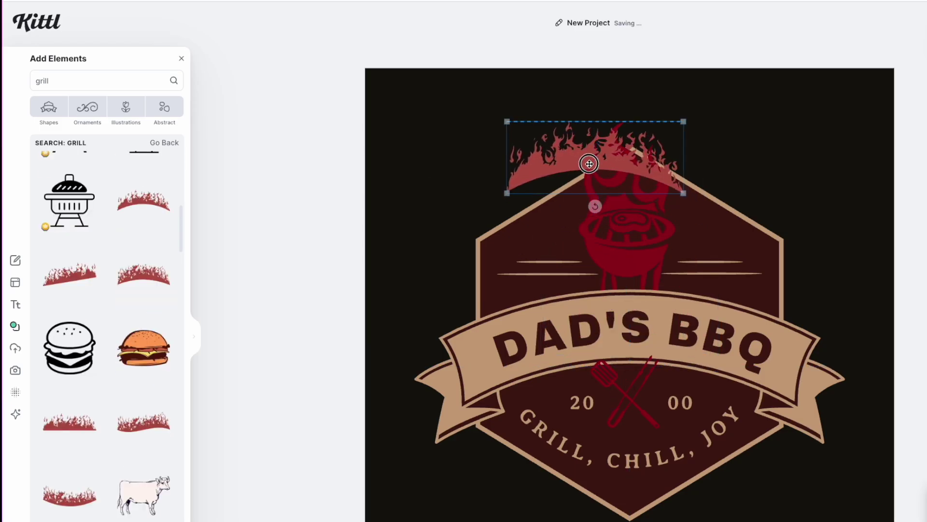
drag(684, 192, 873, 273)
drag(758, 218, 722, 205)
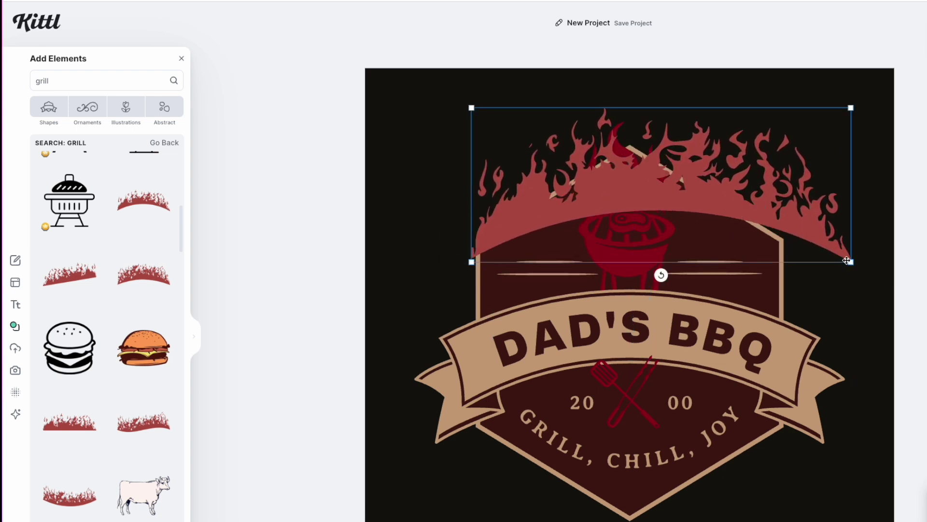
drag(847, 260, 769, 244)
drag(719, 202, 721, 214)
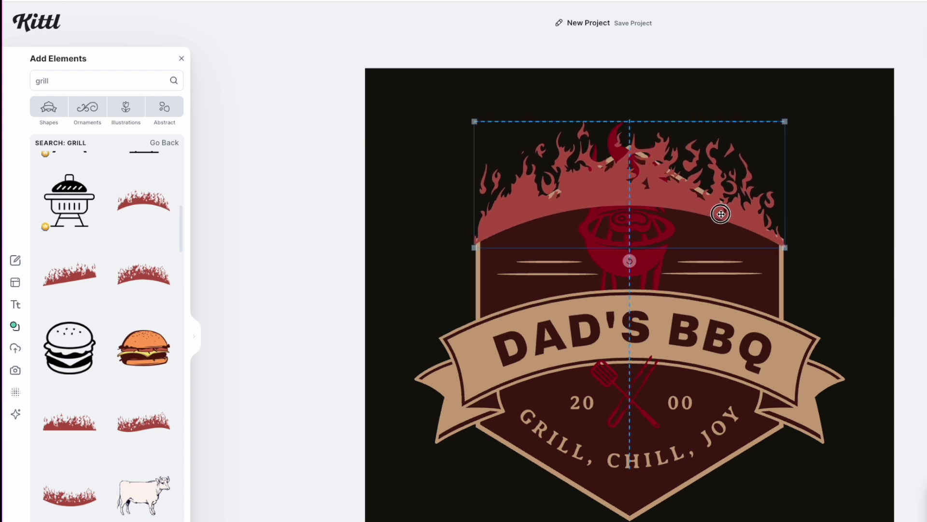
drag(720, 214, 715, 204)
right_click(714, 205)
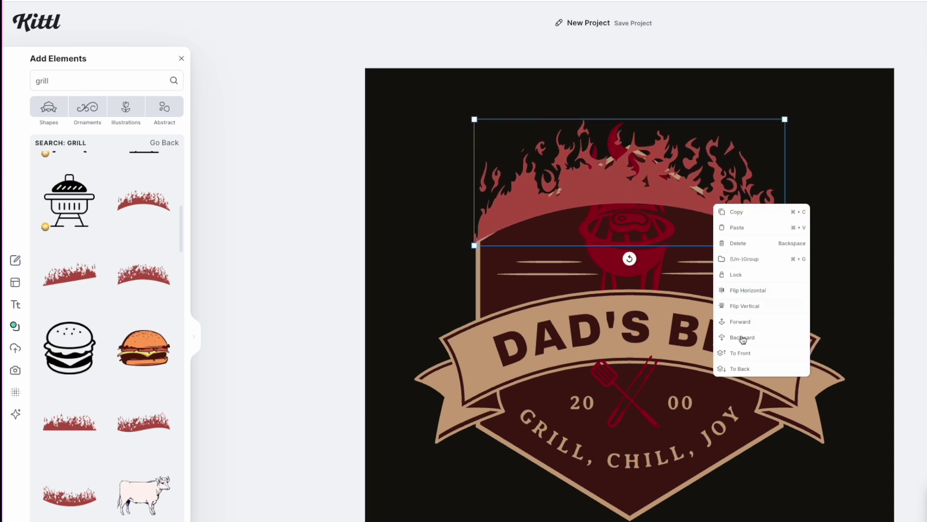
click(748, 369)
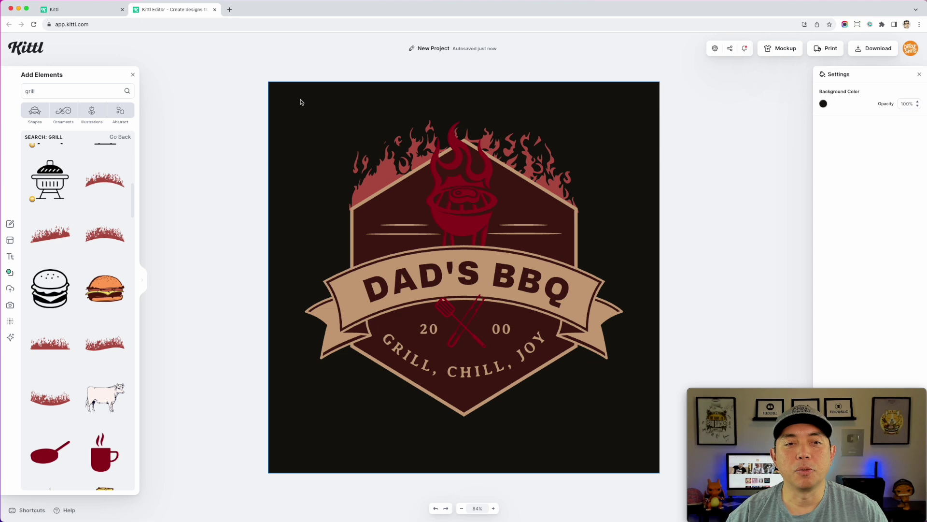
Make the background pure black and turn the DAD'S BBQ title white.
click(823, 103)
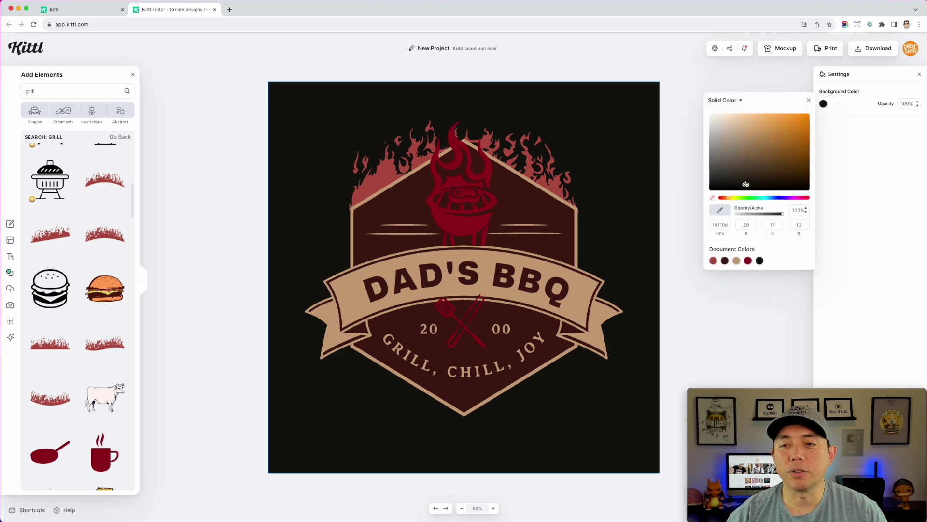
drag(736, 182, 601, 224)
click(612, 120)
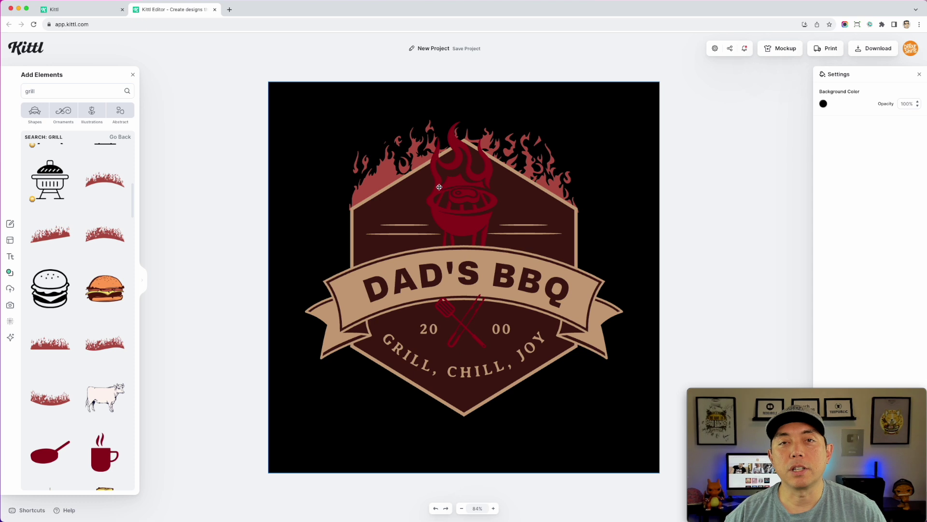
click(423, 279)
click(823, 104)
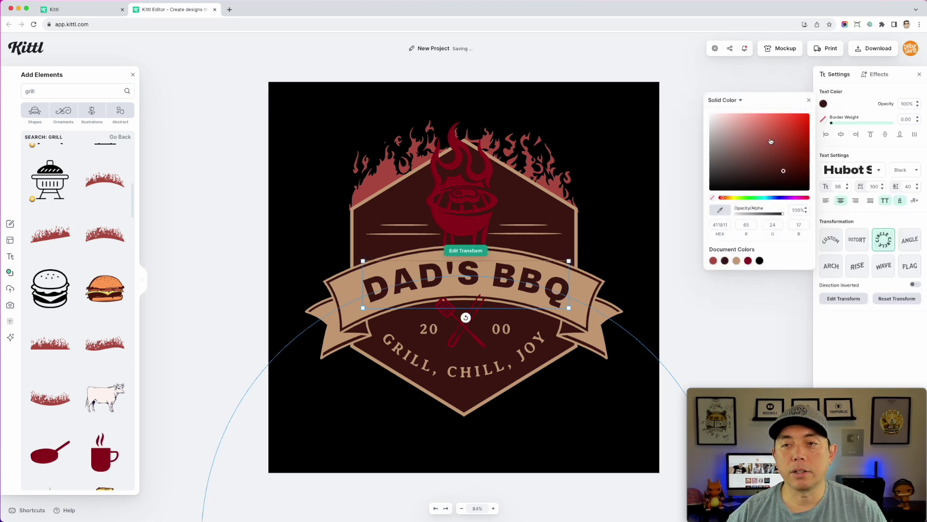
click(687, 77)
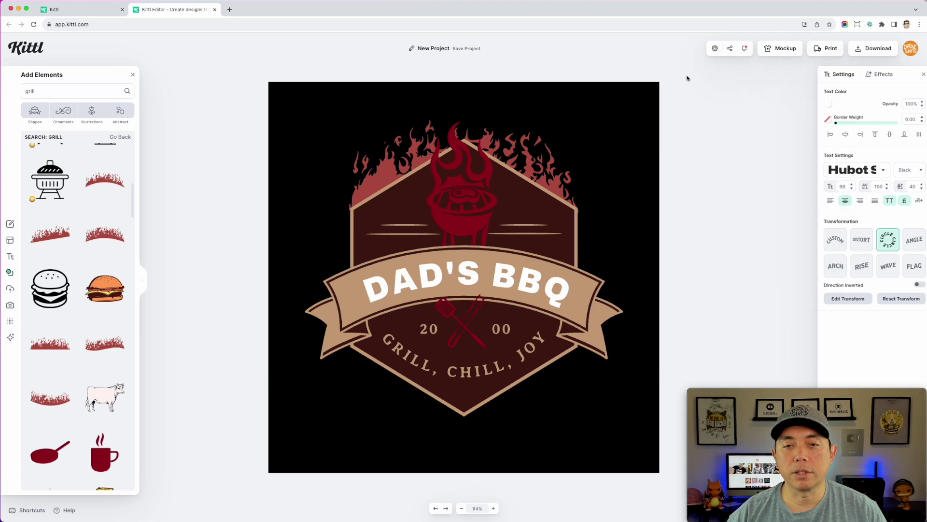
Turn the horizontal lines above the banner white and the flames dark red.
click(522, 233)
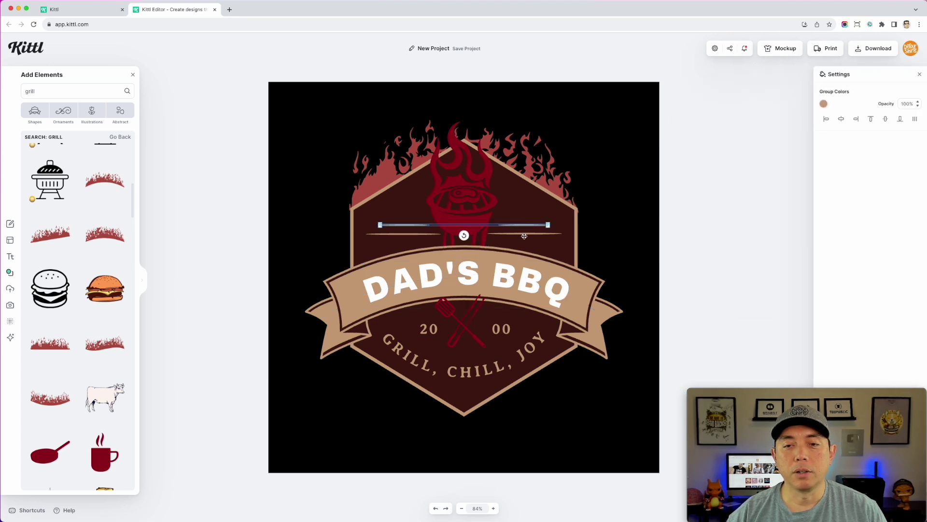
click(823, 105)
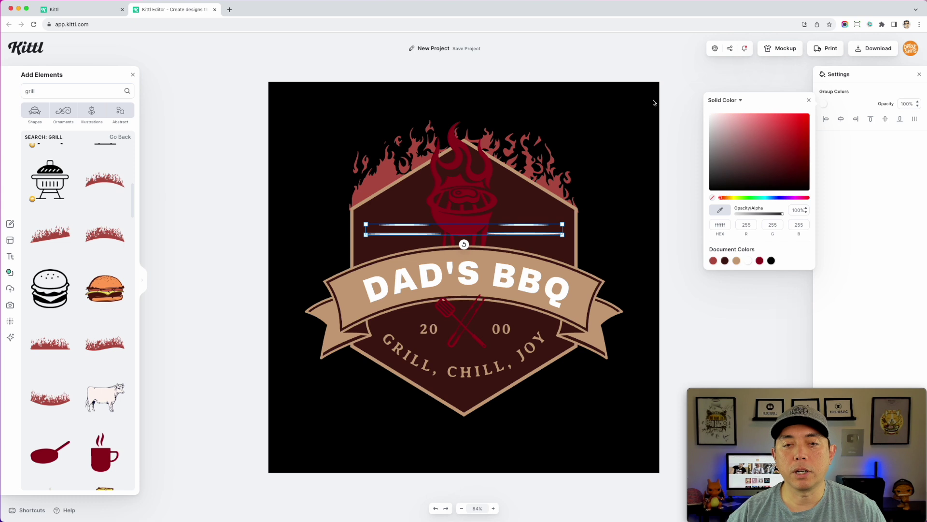
click(654, 117)
click(561, 163)
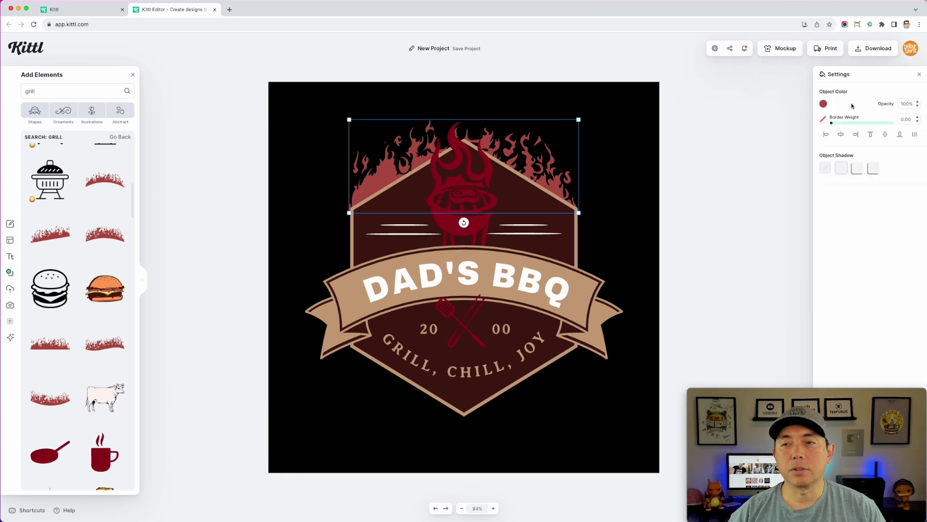
click(824, 105)
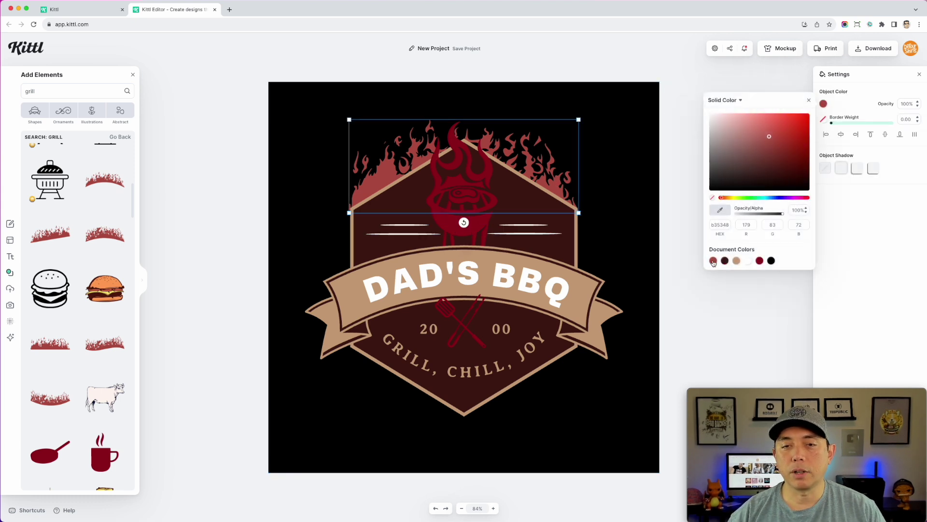
click(759, 261)
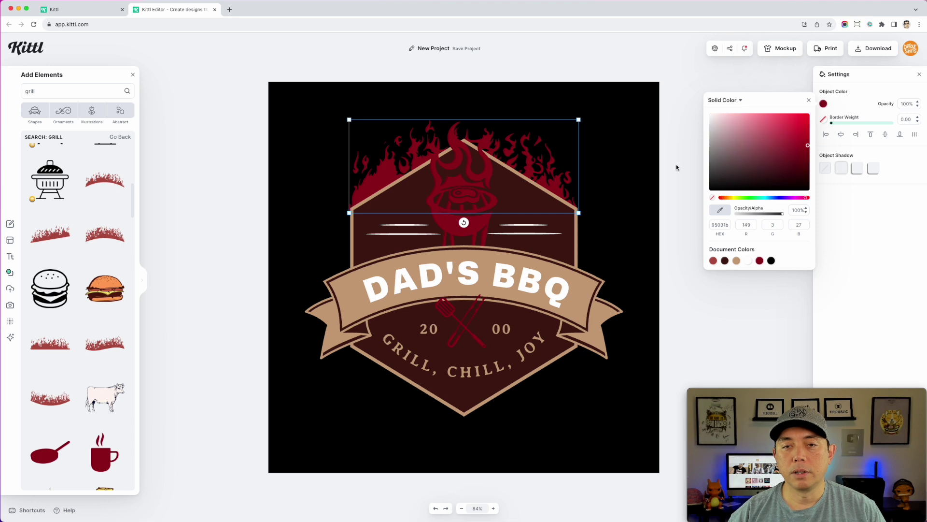
click(656, 87)
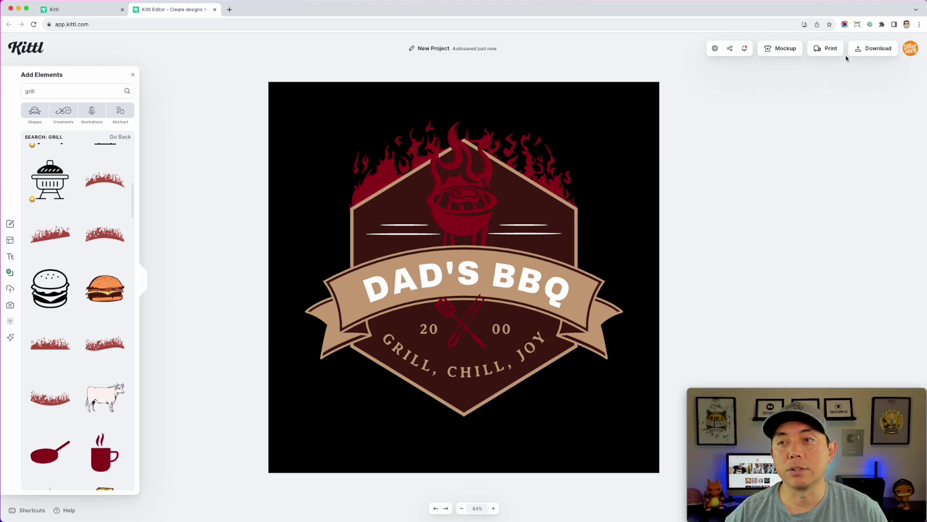
Resize the artboard to a custom 4500 × 5400 pixels.
click(293, 96)
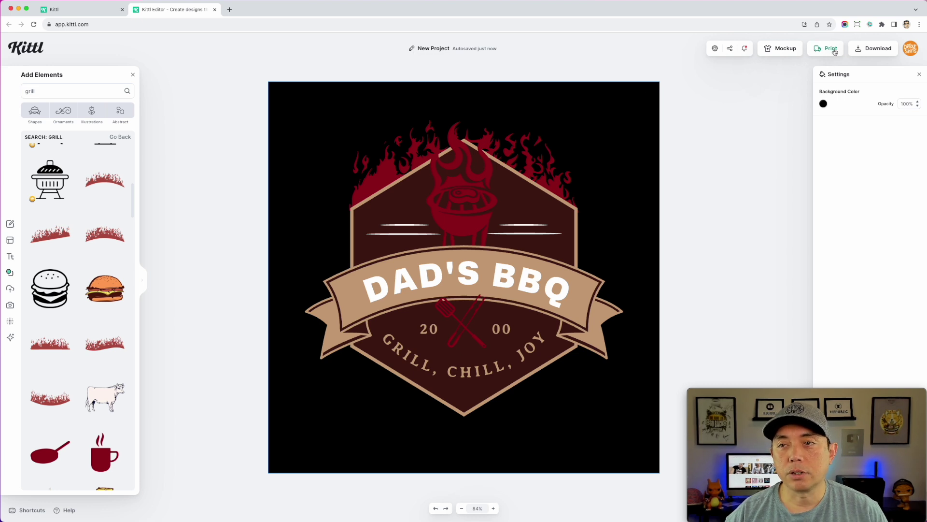
click(715, 49)
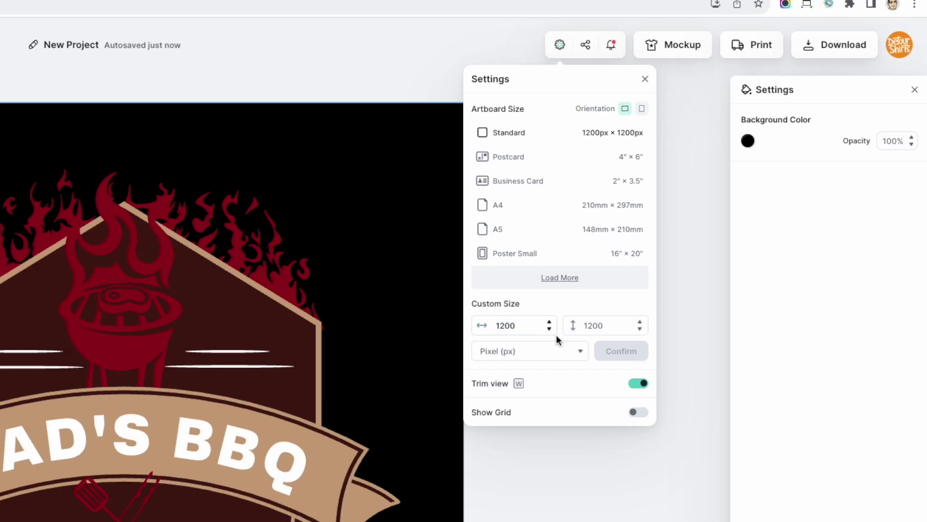
double_click(519, 326)
text(45)
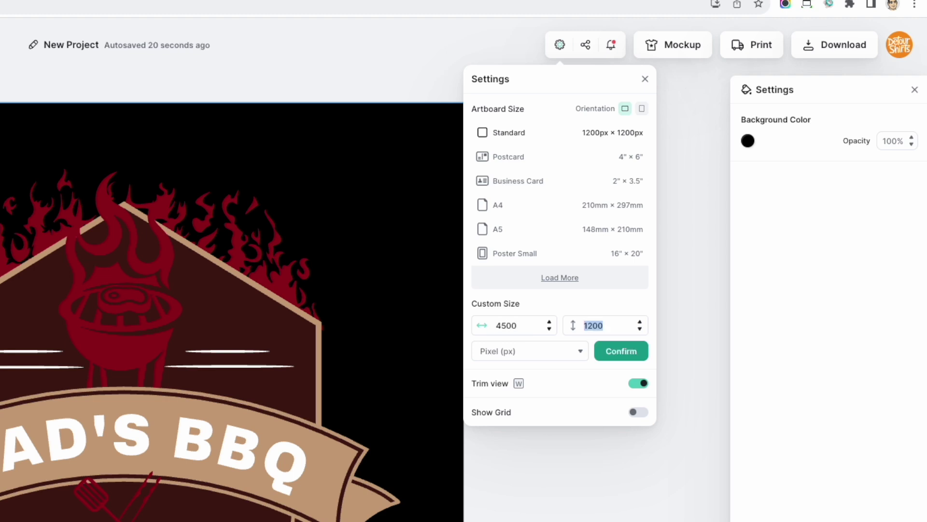
text(5400)
click(621, 351)
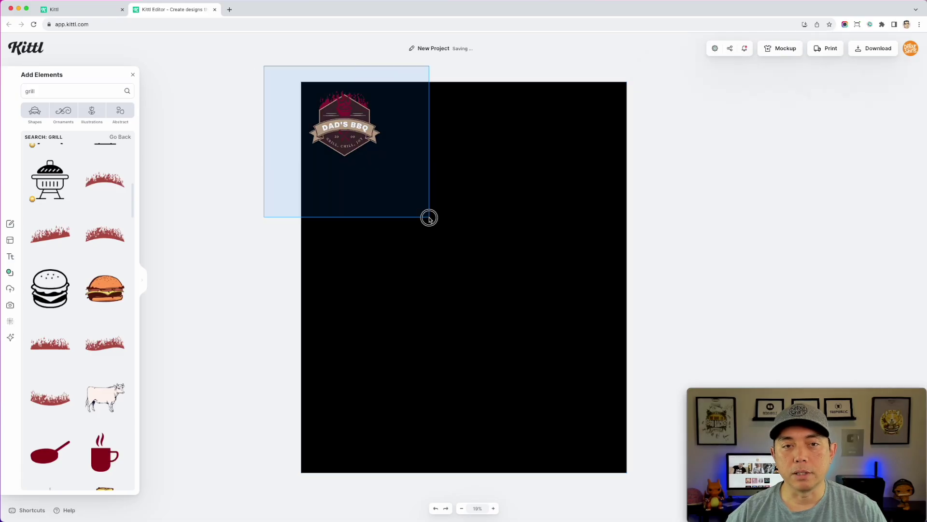
Scale the whole badge up to fill the artboard width and nudge it into place.
drag(264, 67, 428, 215)
drag(379, 152, 590, 412)
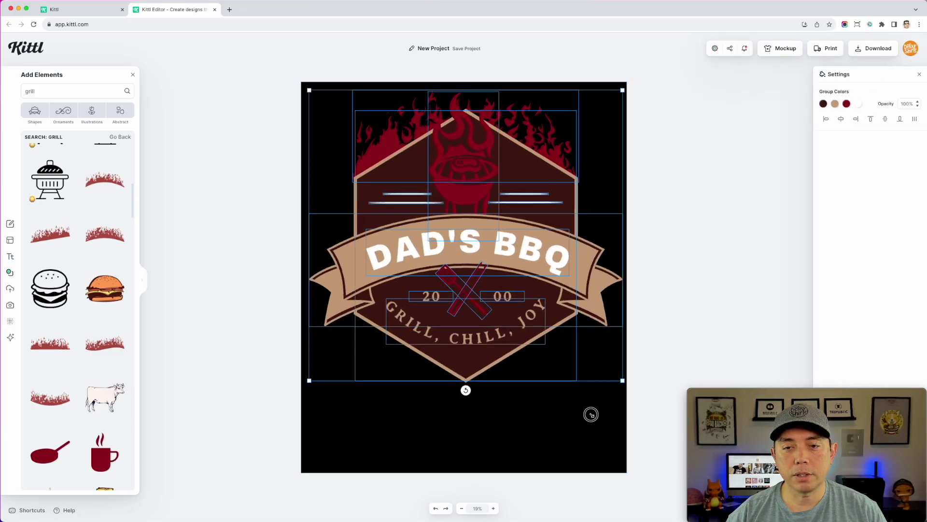
drag(573, 288, 570, 296)
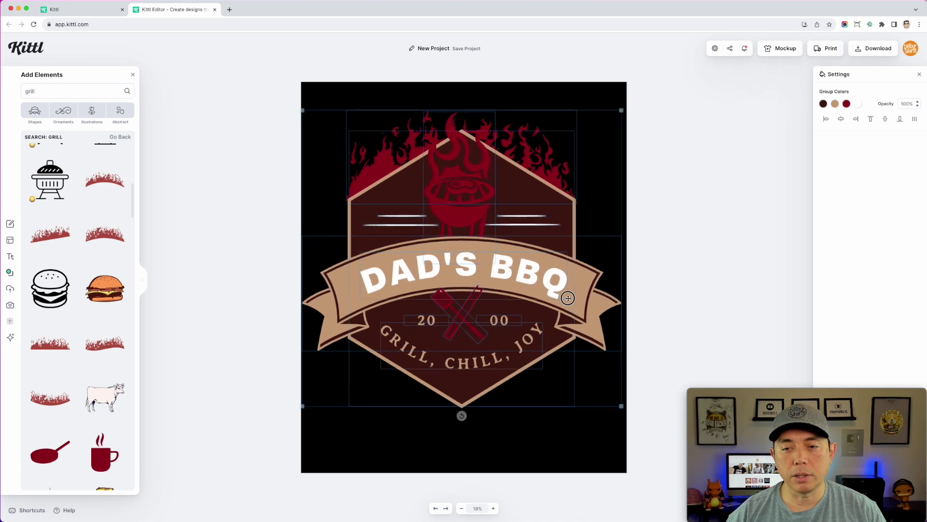
click(751, 180)
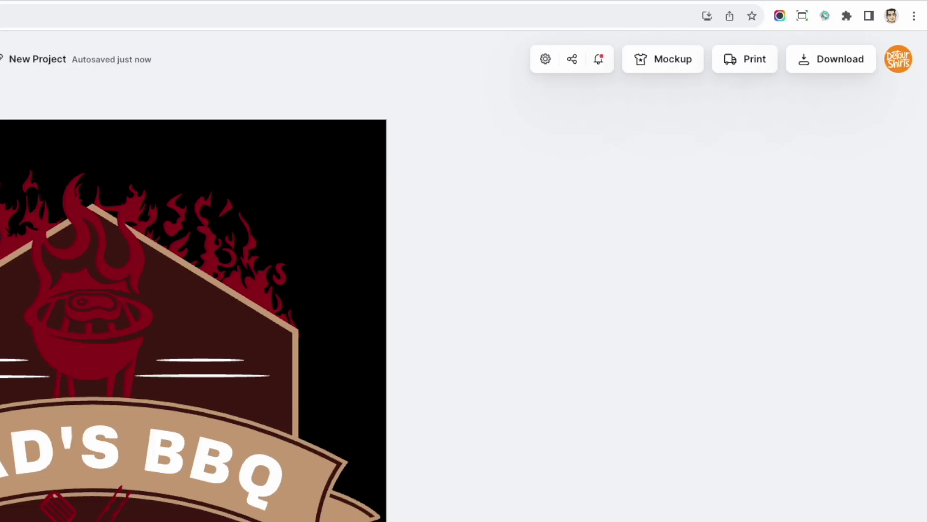
click(840, 59)
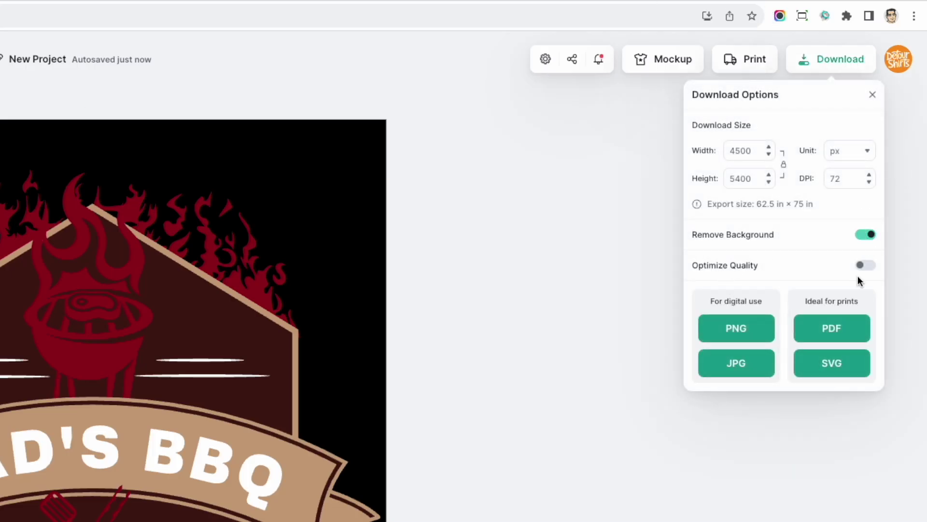
click(746, 331)
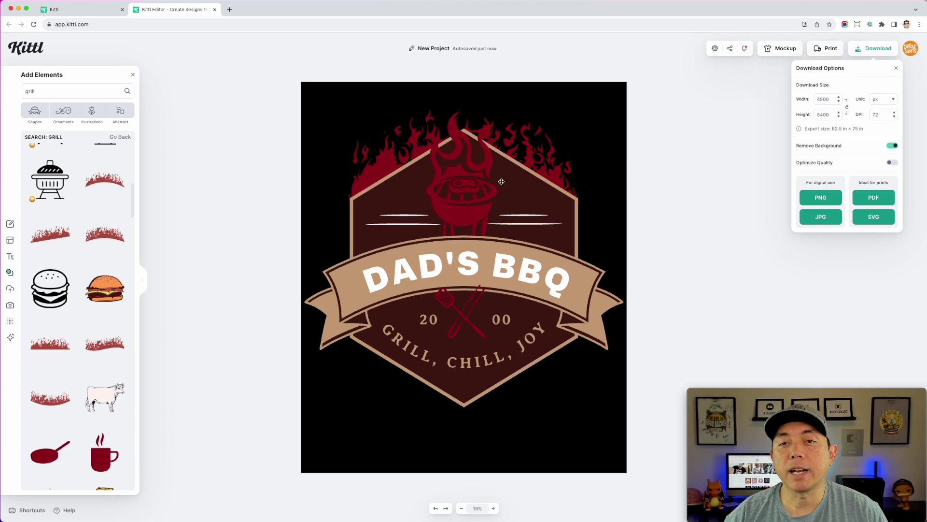
click(672, 168)
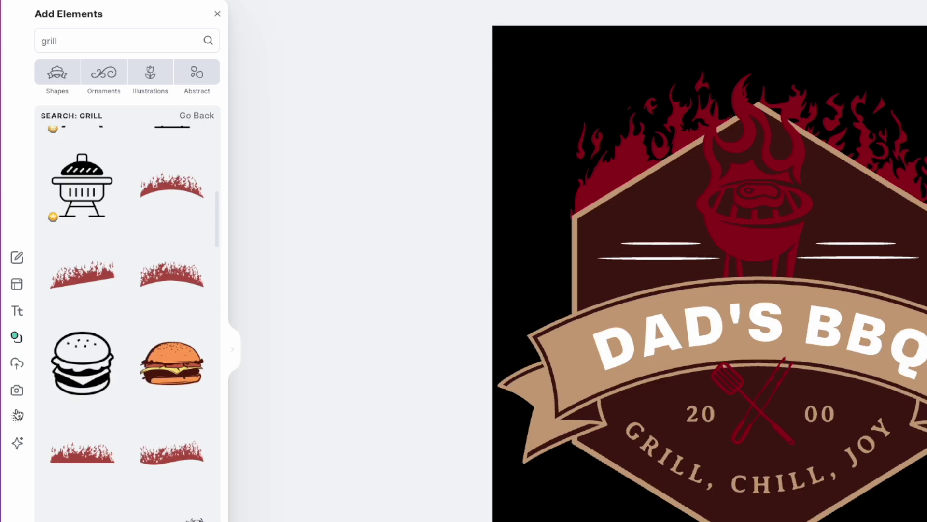
click(10, 321)
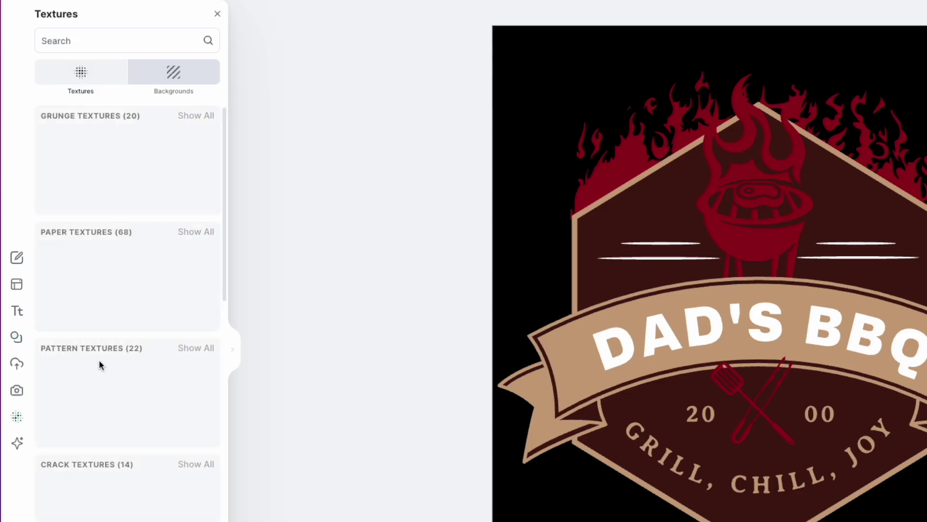
Apply a grunge texture from Show All as an Alpha Mask with Clip Content enabled.
click(194, 116)
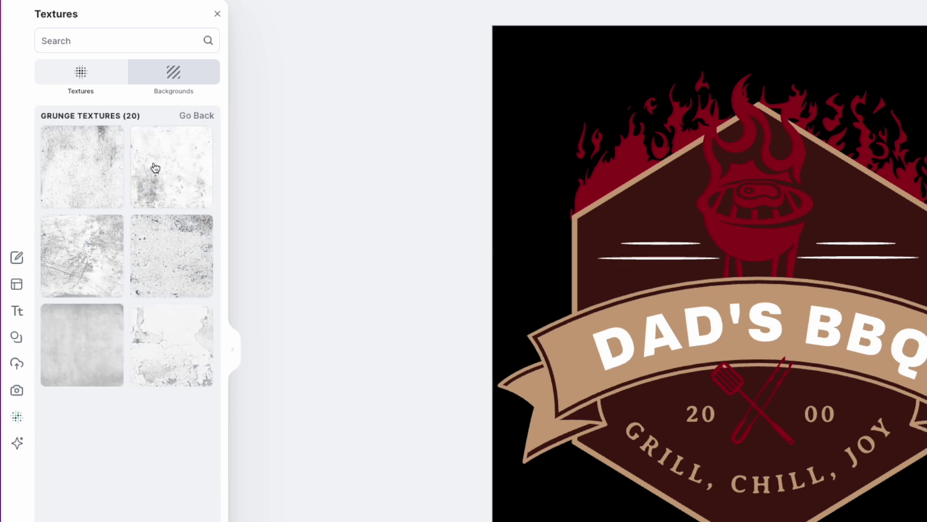
click(155, 168)
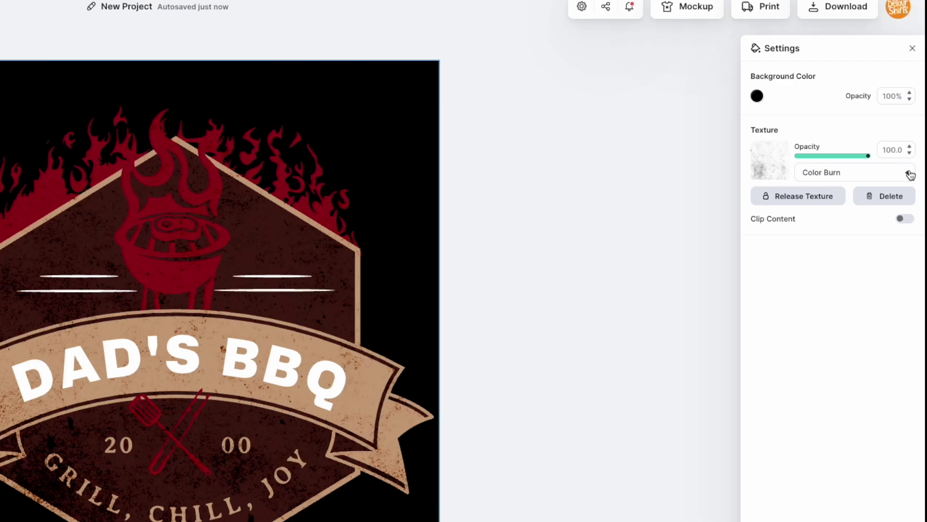
click(907, 175)
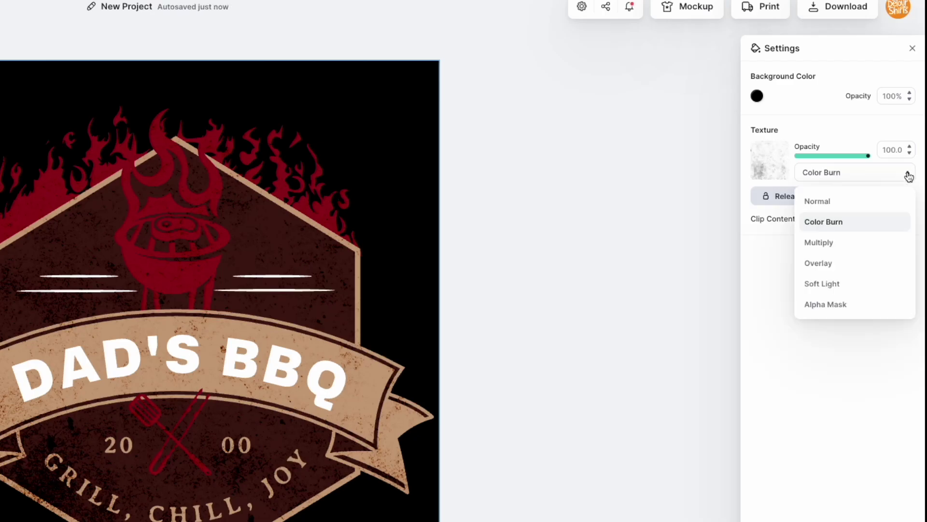
click(843, 251)
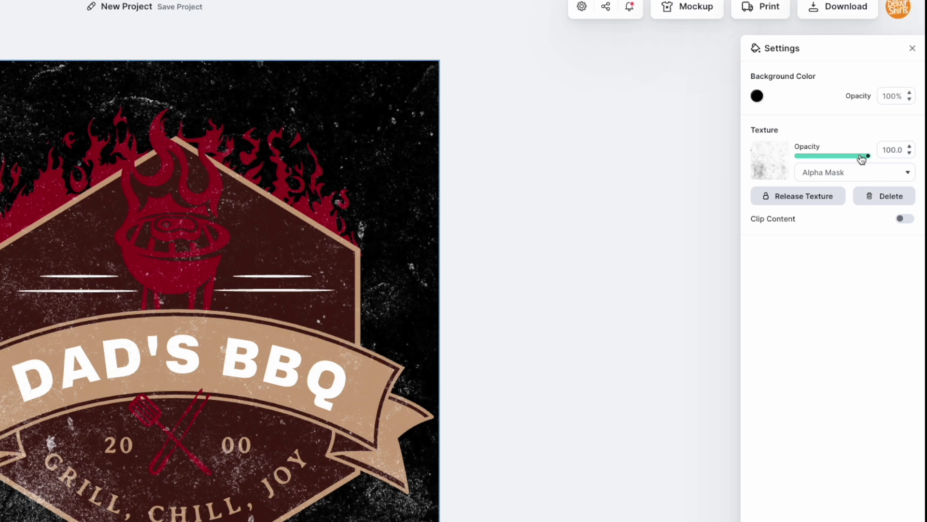
click(911, 222)
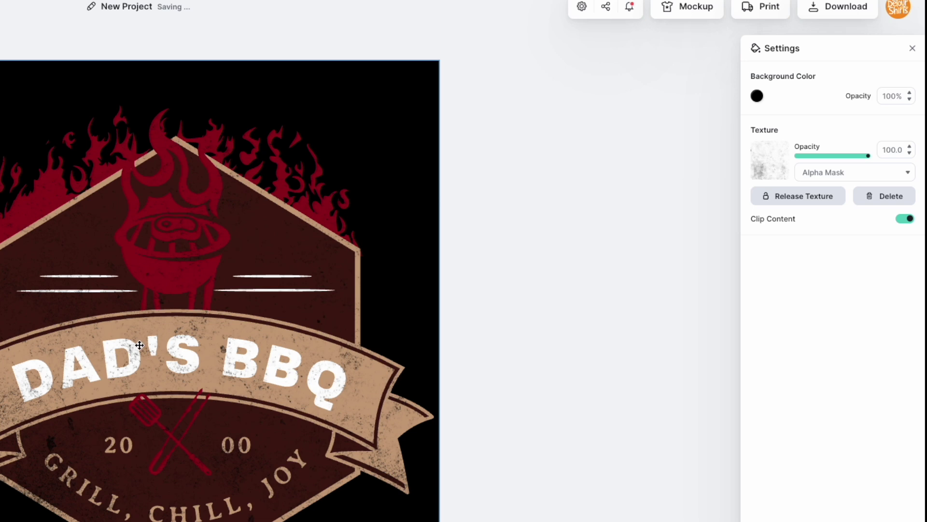
click(825, 6)
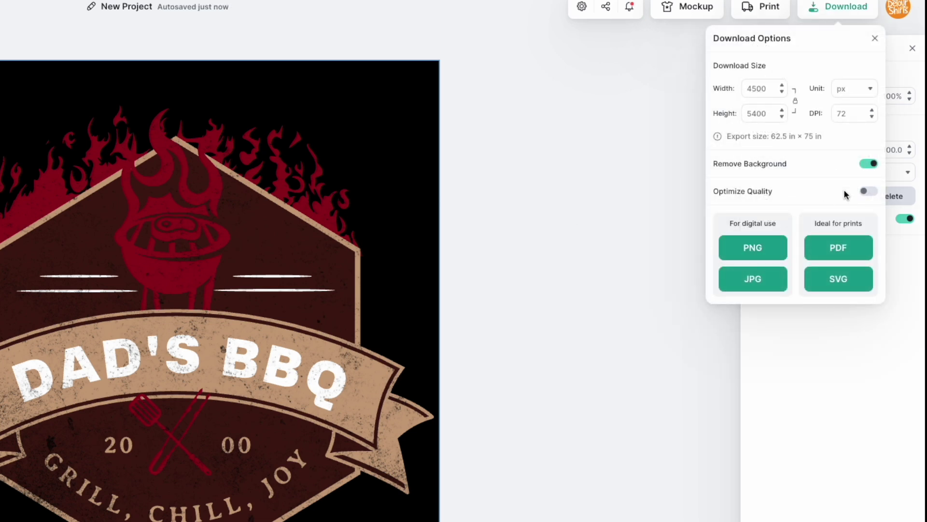
Export the badge as a quality-optimized PNG and set the canvas background back to black.
click(867, 192)
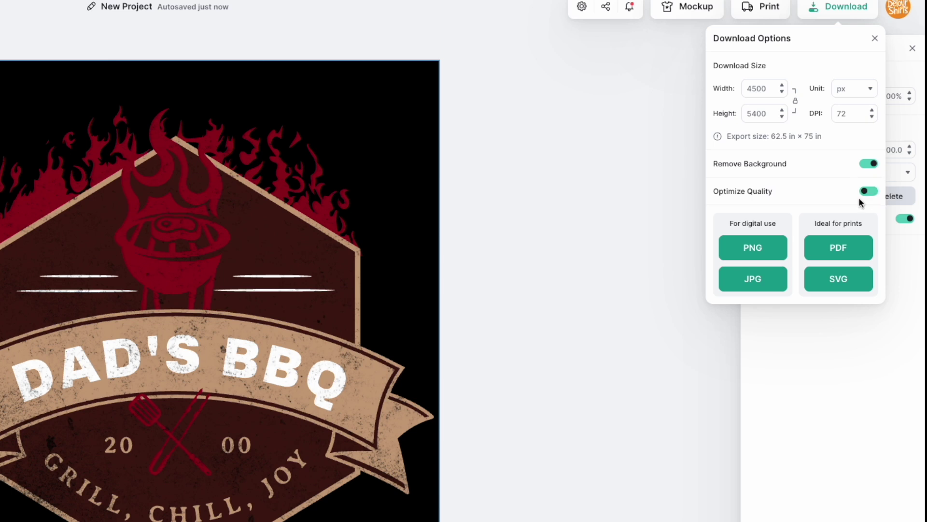
click(754, 247)
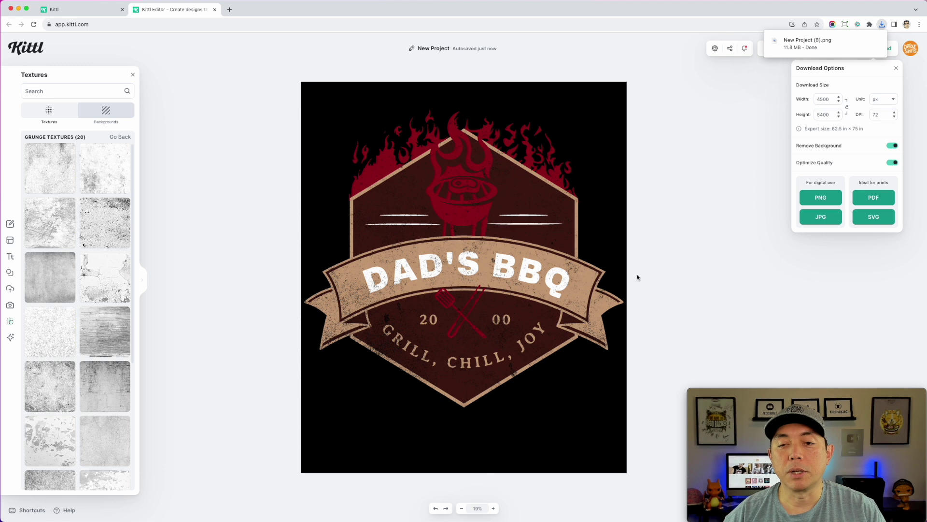
click(315, 91)
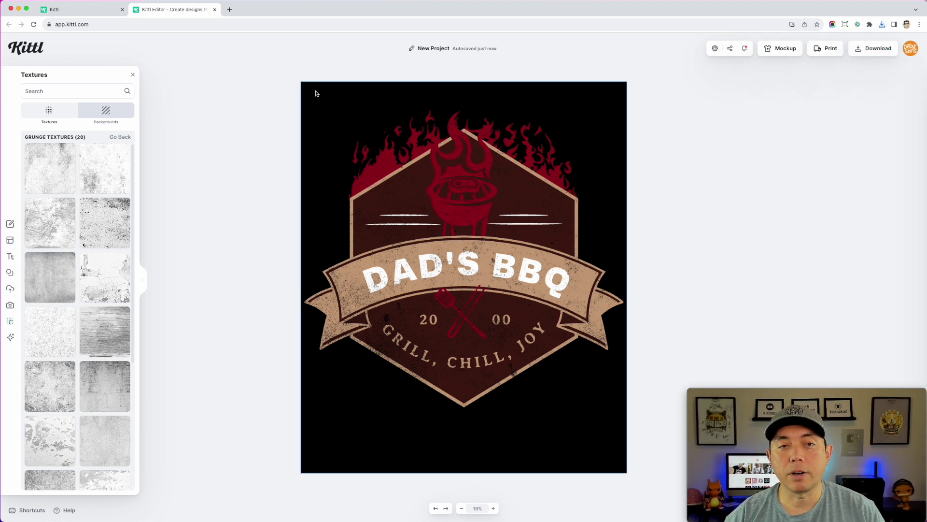
click(823, 104)
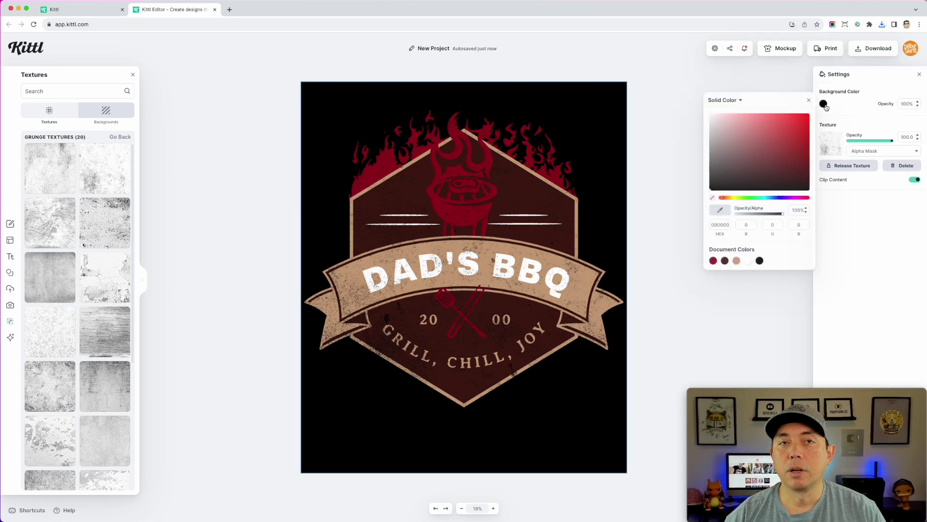
click(789, 142)
mouse_move(789, 142)
mouse_down()
mouse_move(743, 169)
mouse_move(791, 182)
mouse_move(795, 145)
mouse_move(735, 108)
mouse_move(713, 130)
mouse_move(710, 158)
mouse_move(770, 150)
mouse_move(783, 180)
mouse_move(723, 191)
mouse_up()
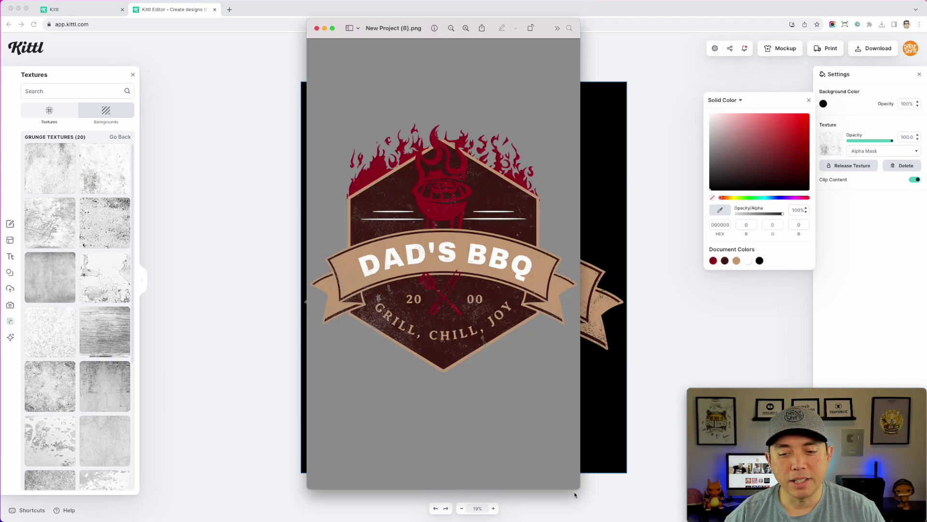
Enlarge the Preview window to inspect the exported PNG, then close it.
drag(578, 486, 678, 457)
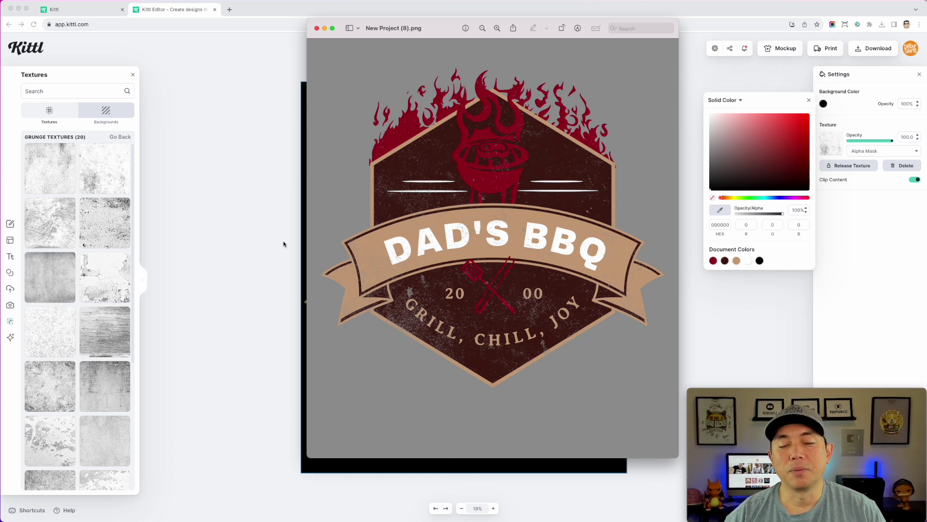
click(316, 28)
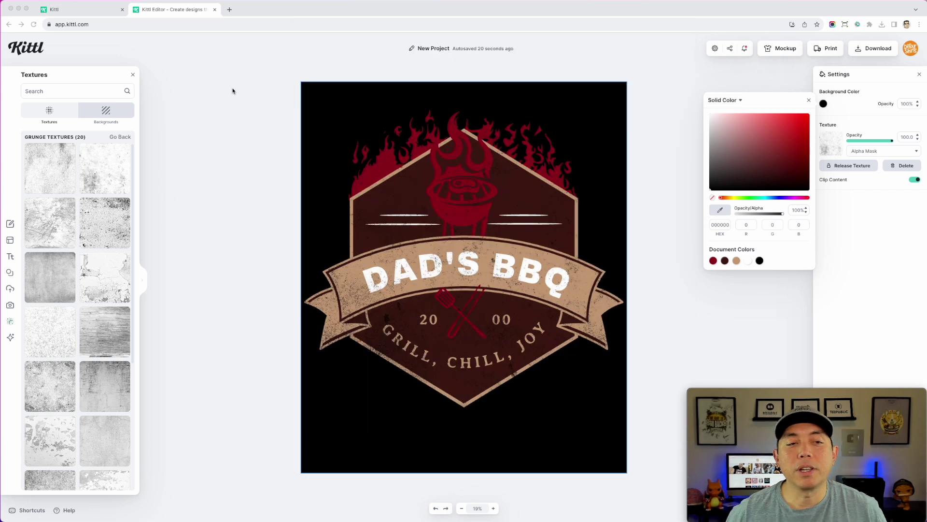